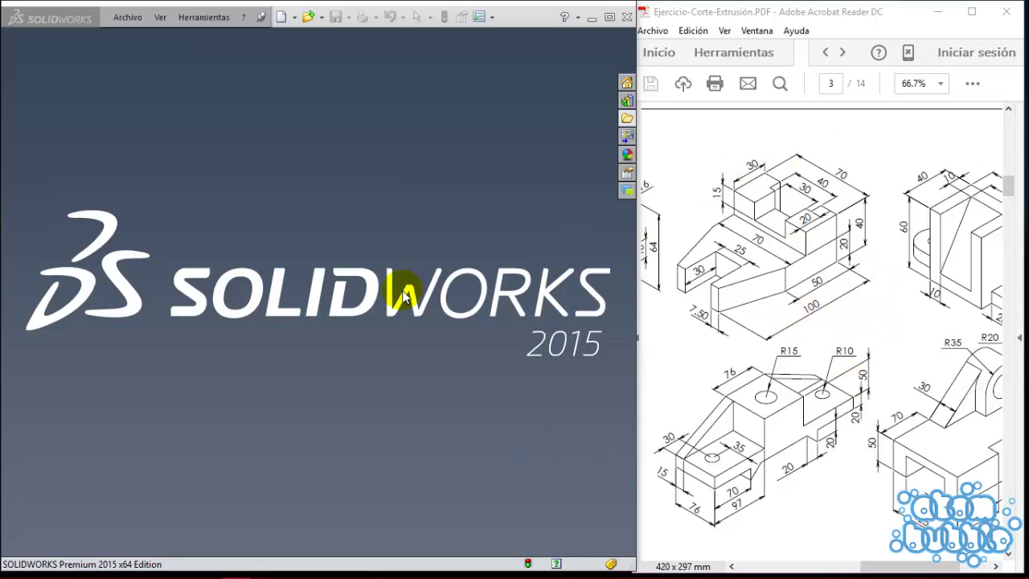
Step: Create a new part, Pieza11, and bring up the options for the Planta plane
left_click(378, 300)
key("ctrl+n")
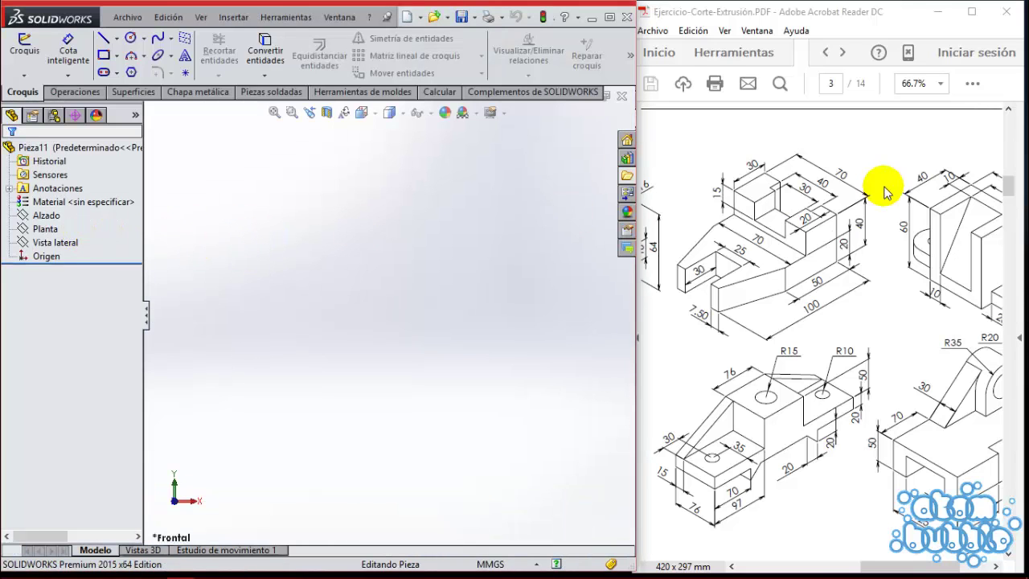
right_click(44, 229)
Step: Start a sketch on Planta and draw a centre rectangle above the origin
left_click(55, 210)
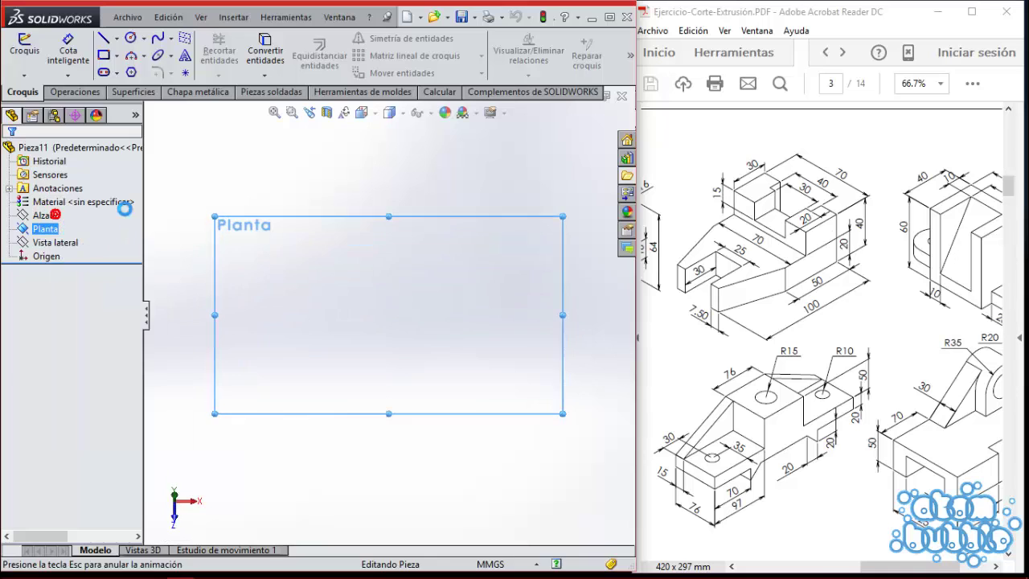
left_click(118, 56)
left_click(165, 87)
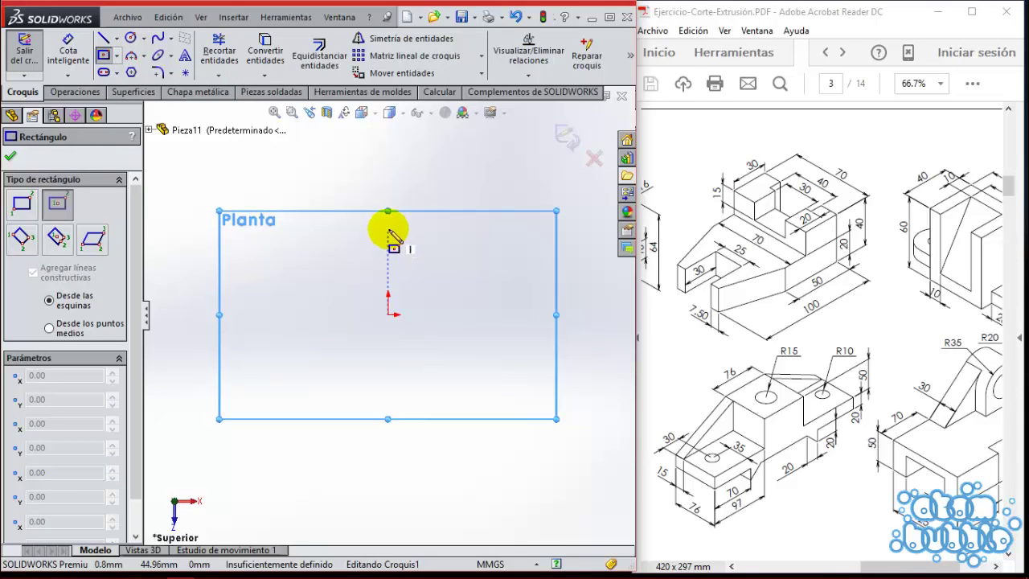
left_click(388, 189)
left_click(454, 156)
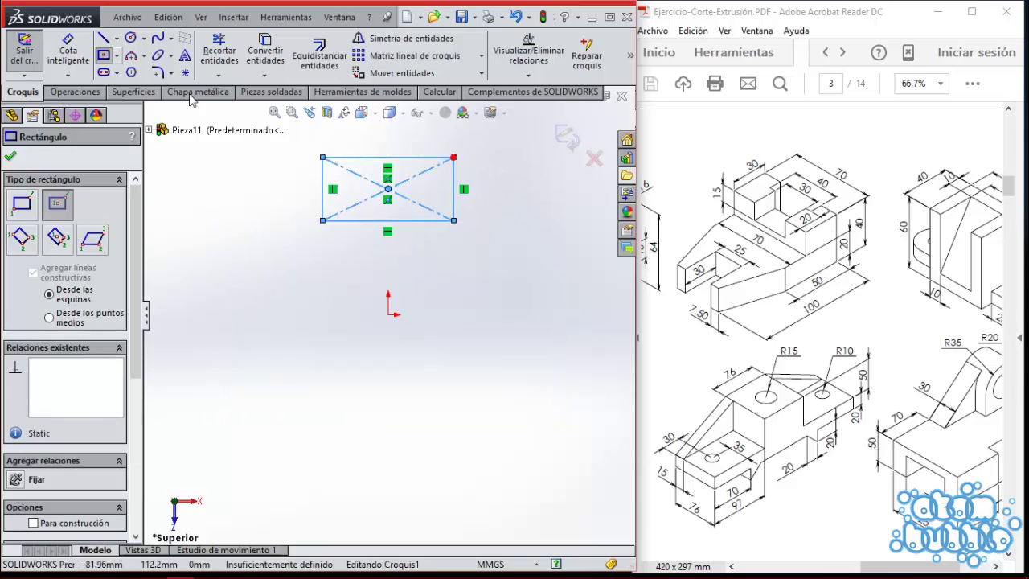
Step: Draw a vertical construction line from the rectangle's top midpoint down to the origin
left_click(117, 39)
left_click(148, 66)
left_click(388, 157)
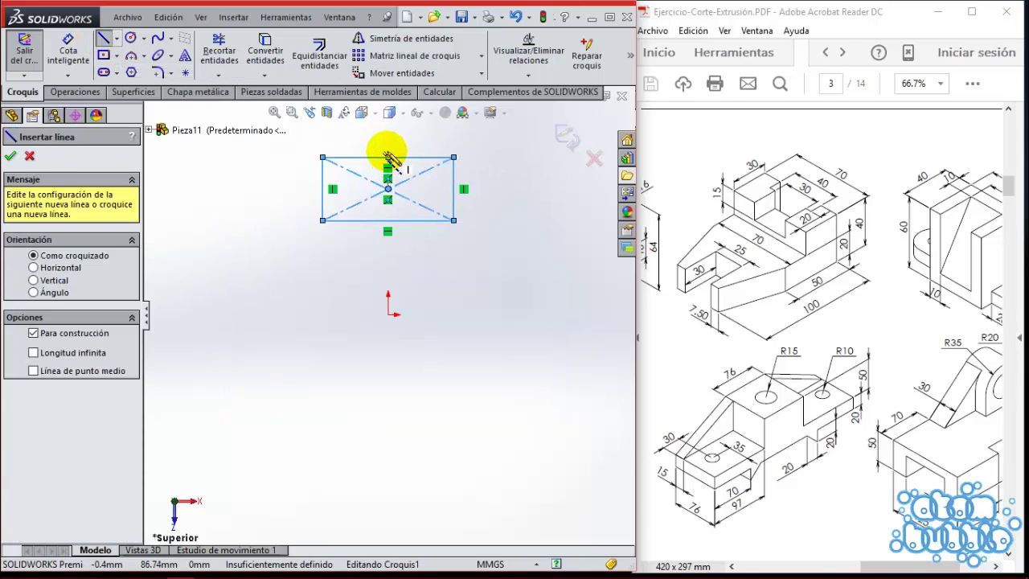
left_click(388, 314)
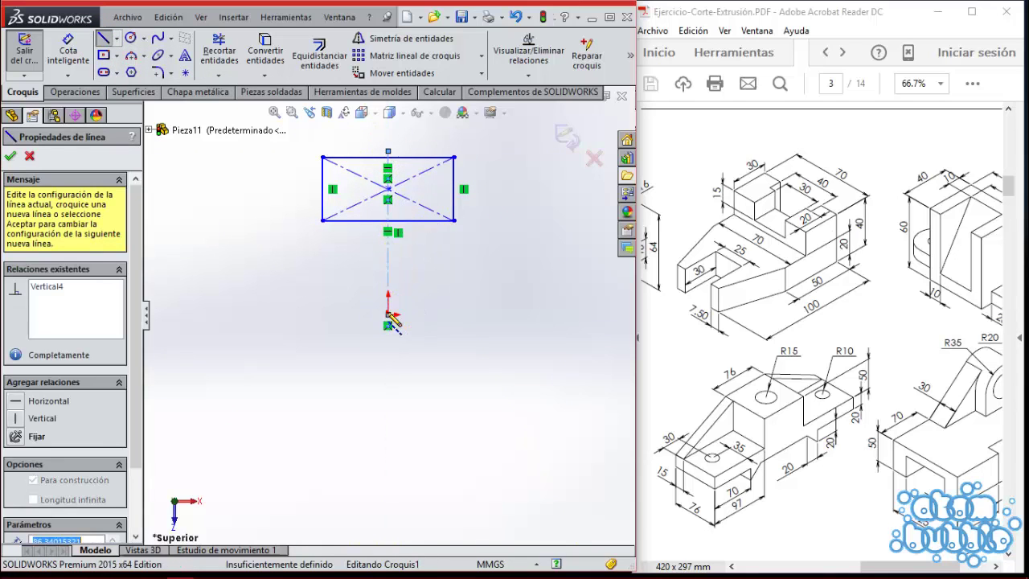
key("Escape")
key("f")
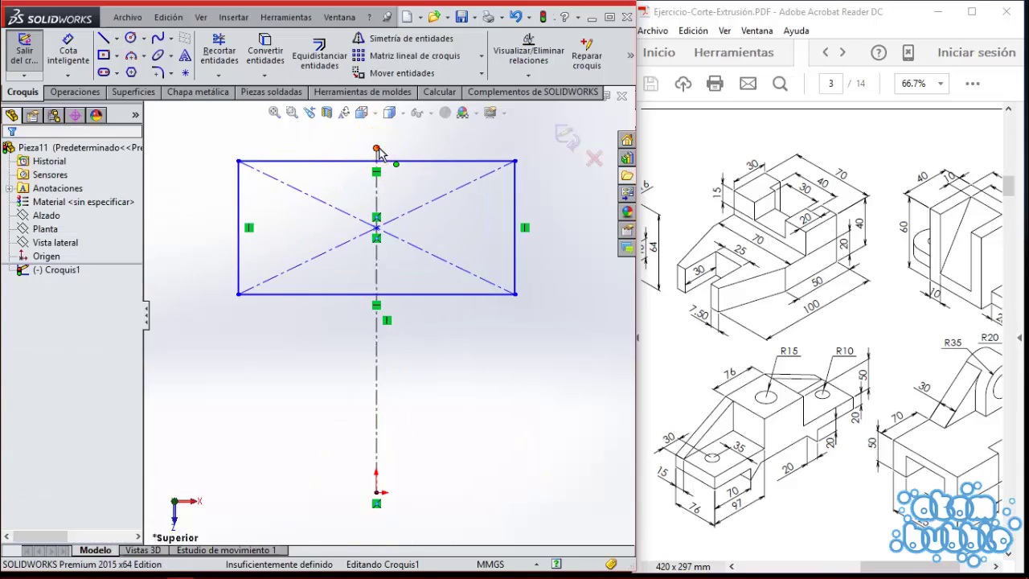
left_click(376, 228)
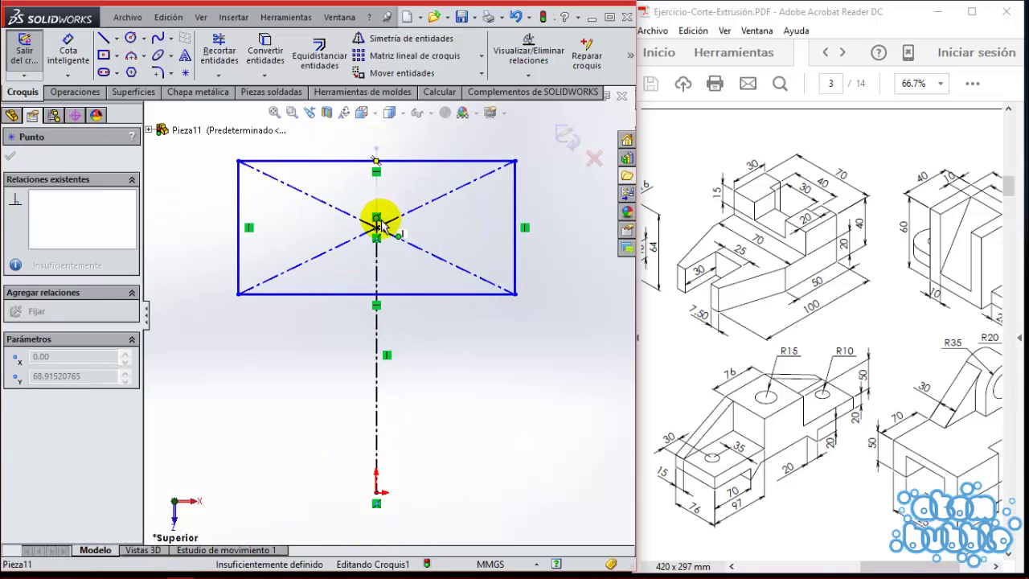
Step: Chain lines from the rectangle's lower-left corner around a tapered outline with a bottom slot to its right corner
left_click(426, 382)
left_click(117, 40)
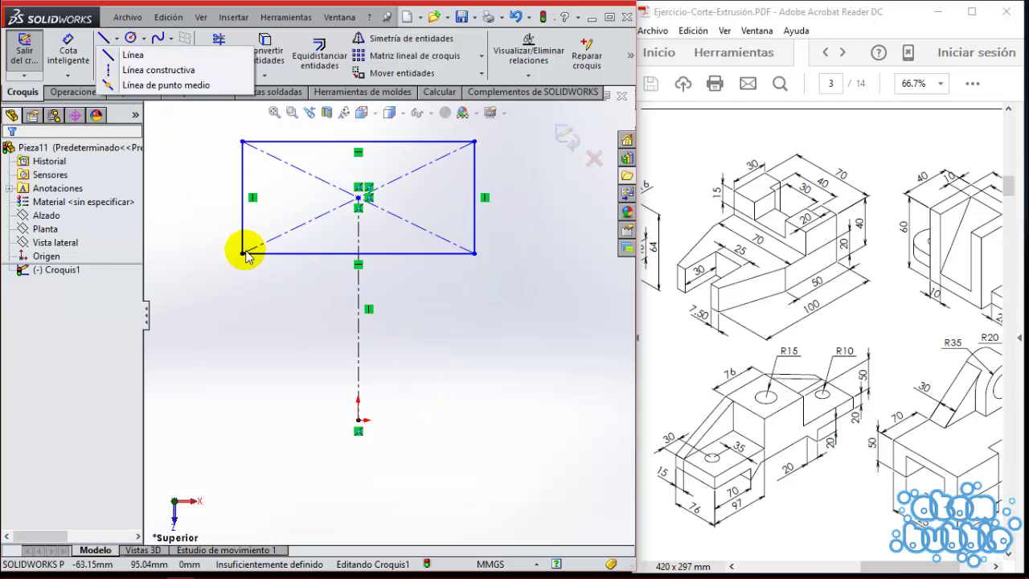
key("l")
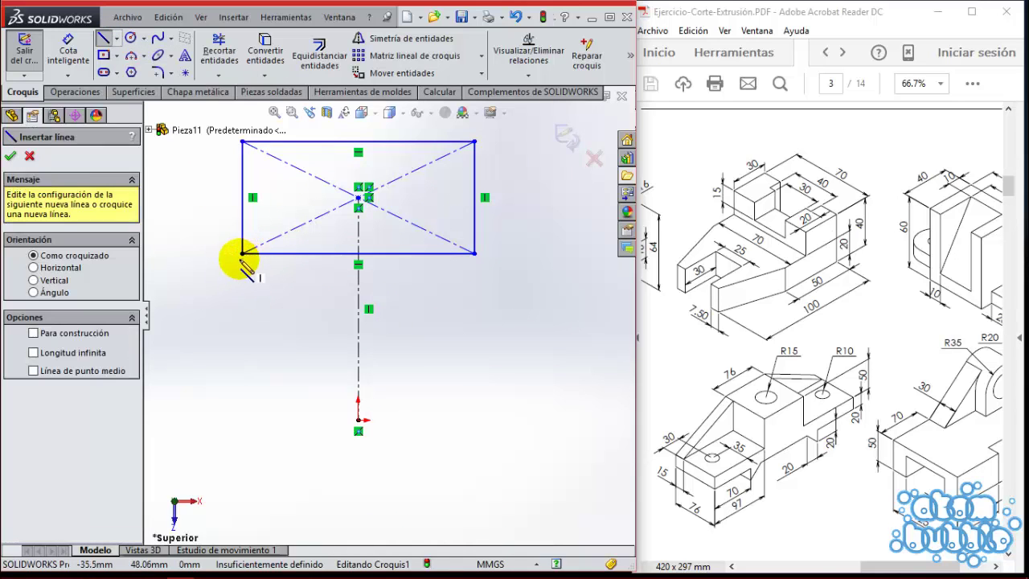
left_click(242, 253)
left_click(295, 419)
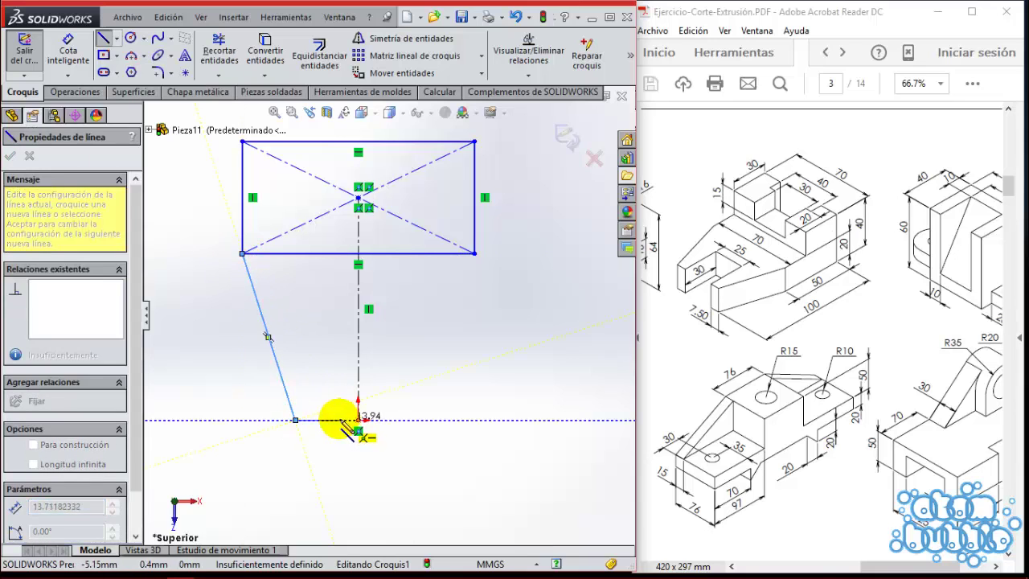
left_click(323, 419)
left_click(324, 349)
left_click(396, 348)
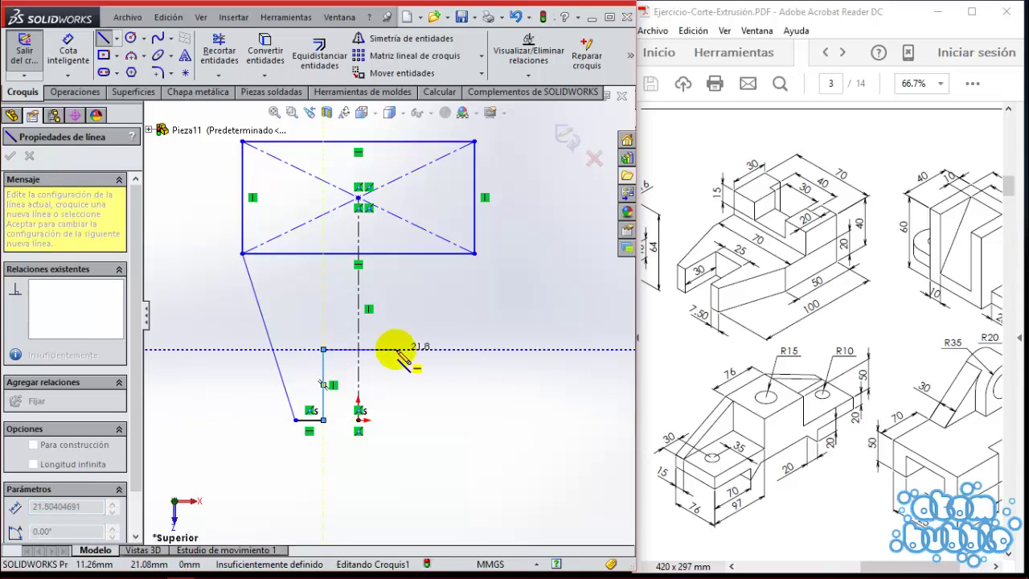
left_click(396, 419)
left_click(426, 420)
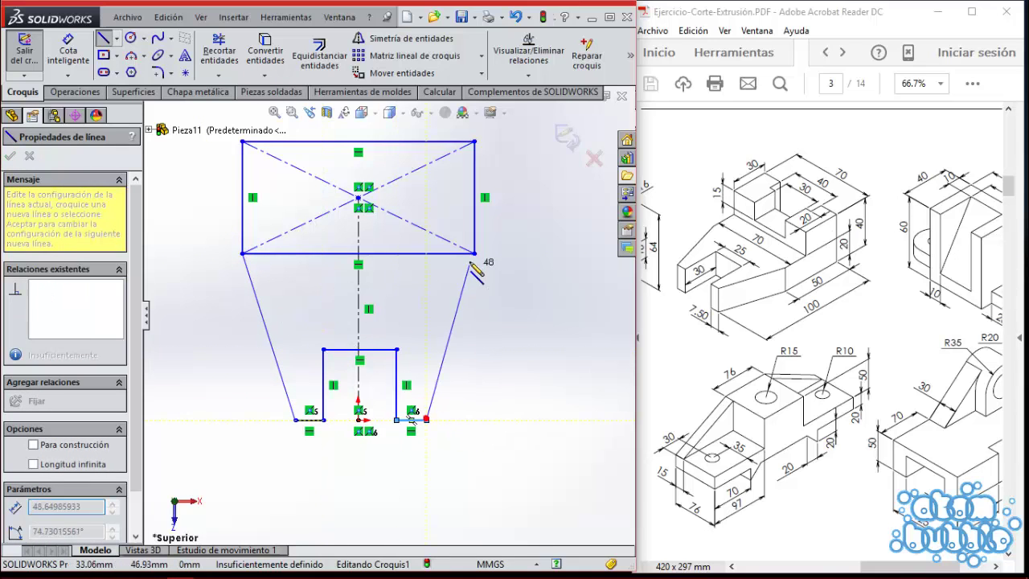
left_click(475, 253)
key("Escape")
scroll(429, 325, "down", 2)
scroll(428, 325, "up", 2)
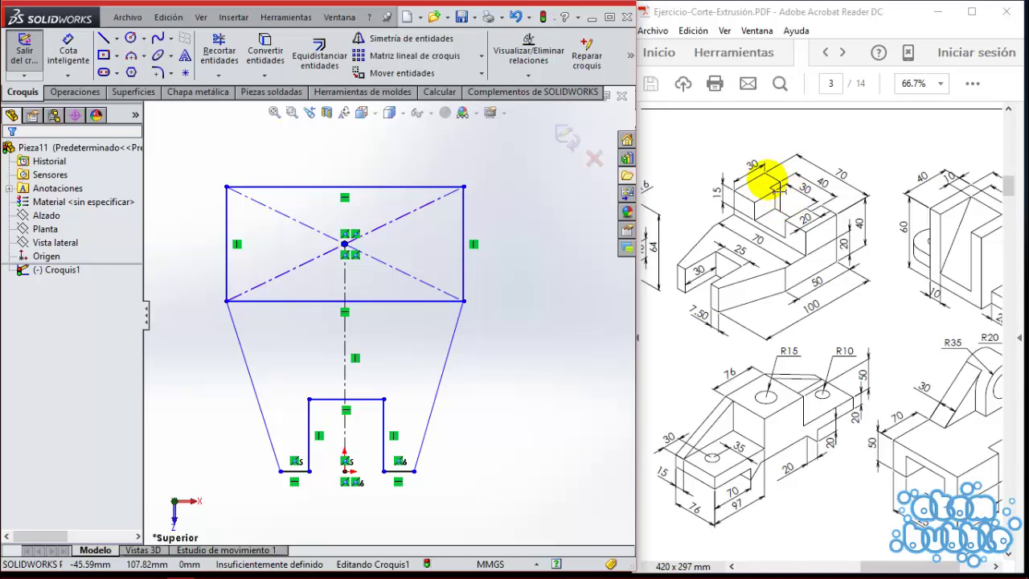
Step: Add a short line just inside the rectangle's top edge
left_click(108, 40)
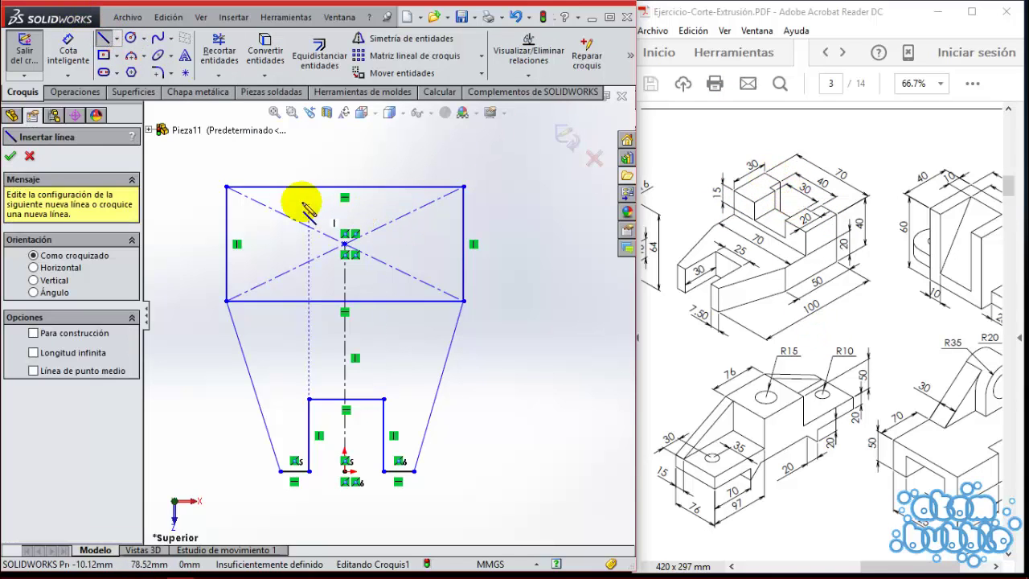
left_click(281, 186)
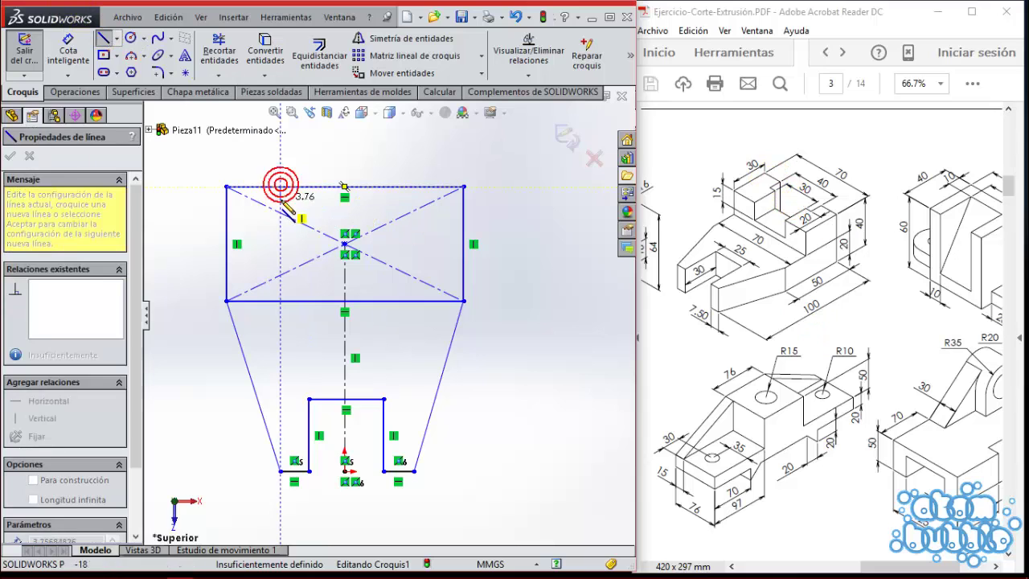
left_click(414, 199)
left_click(103, 38)
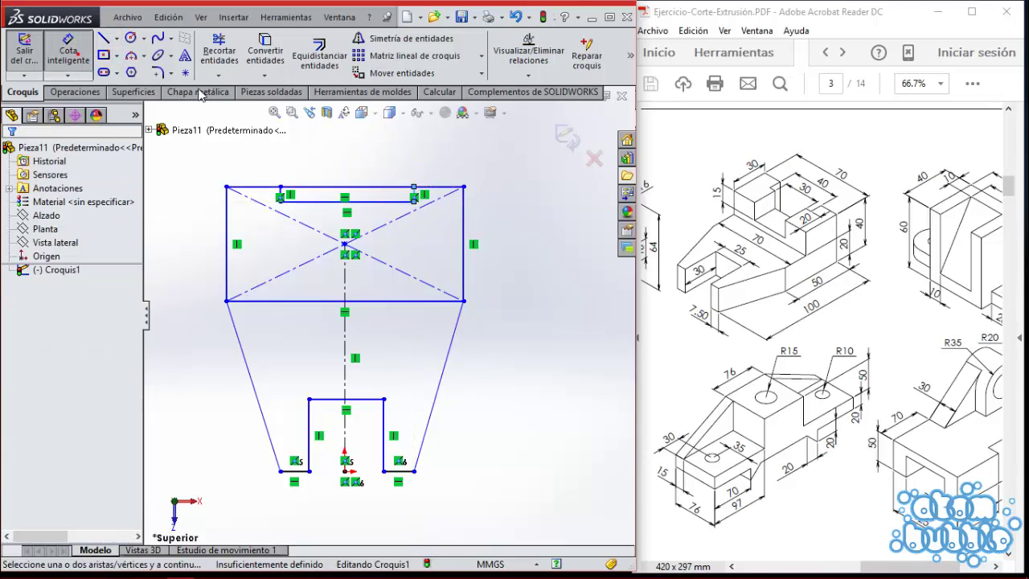
middle_click_drag(389, 189, 391, 216, "ctrl")
Step: Dimension the rectangle 70 wide and 50 tall
left_click(385, 215)
left_click(383, 181)
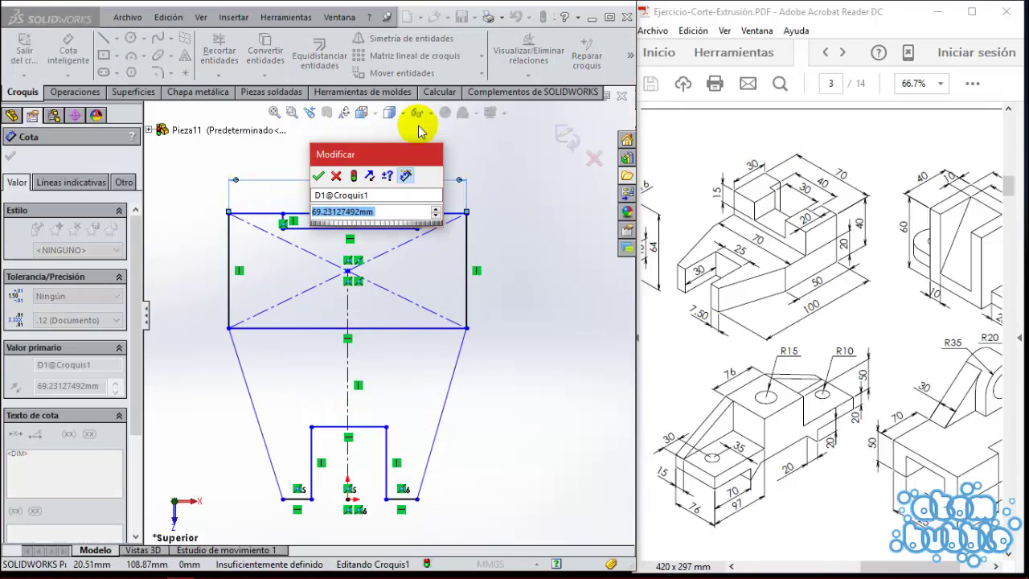
type("70")
key("Return")
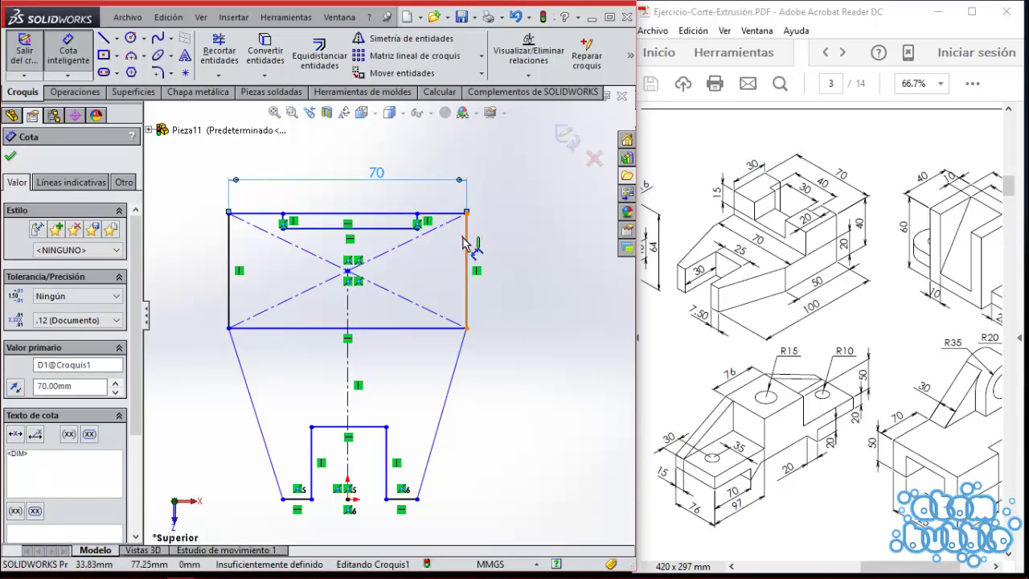
left_click(465, 243)
left_click(540, 241)
type("50")
key("Return")
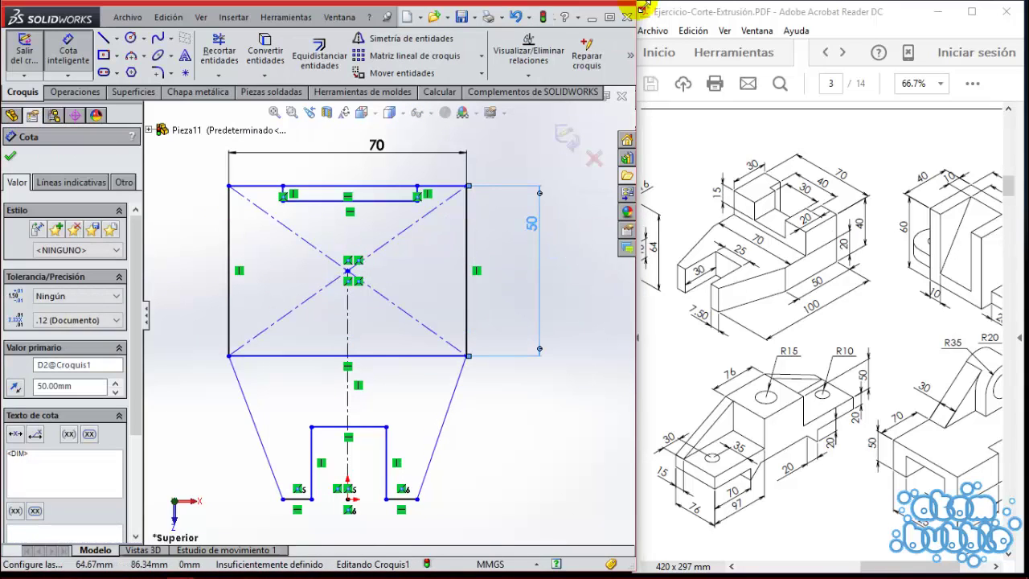
Step: Set the overall length from the top edge to the bottom line to 100
left_click_drag(400, 506, 438, 191)
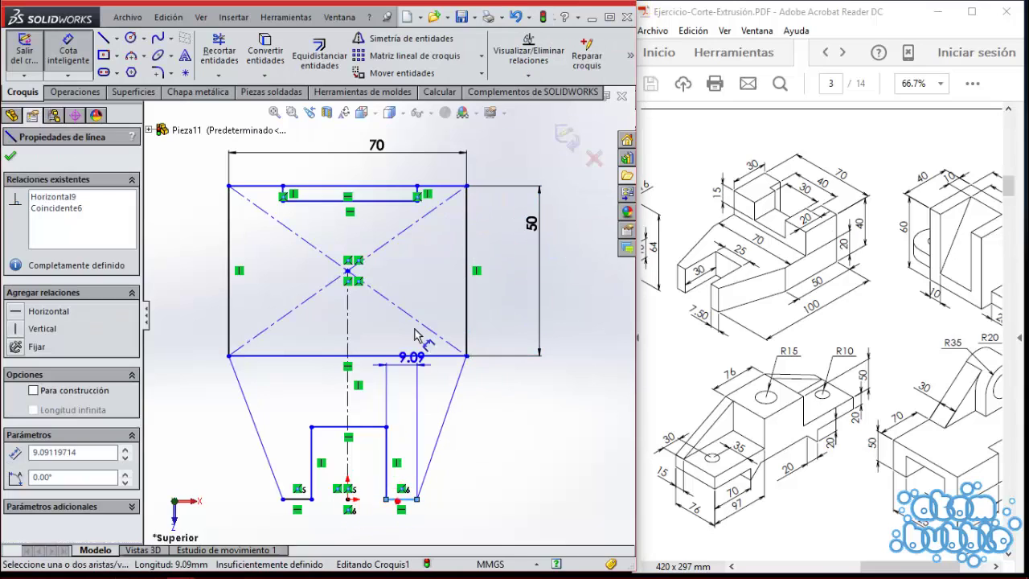
left_click(438, 189)
left_click(599, 297)
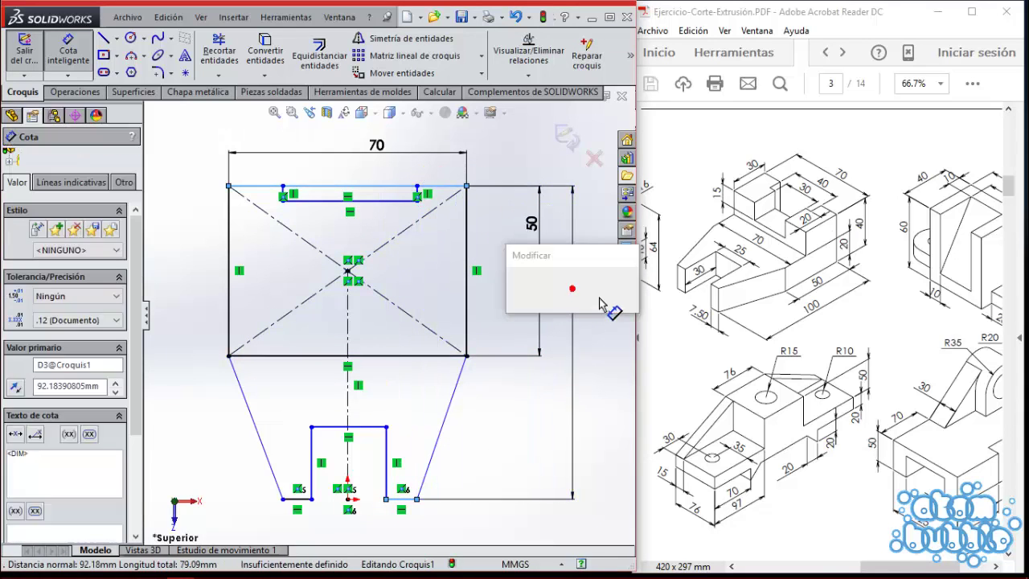
type("100")
key("Return")
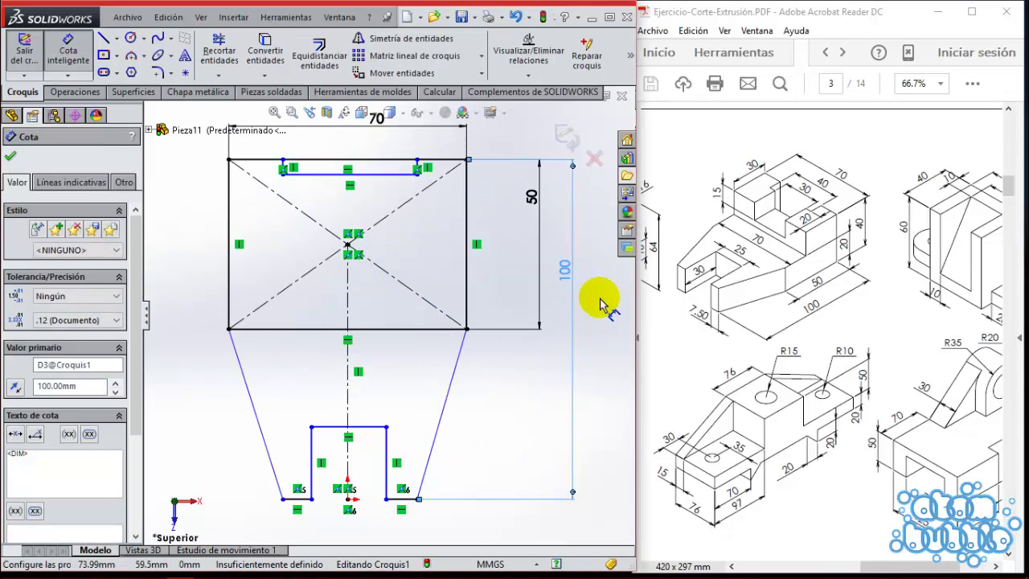
key("f")
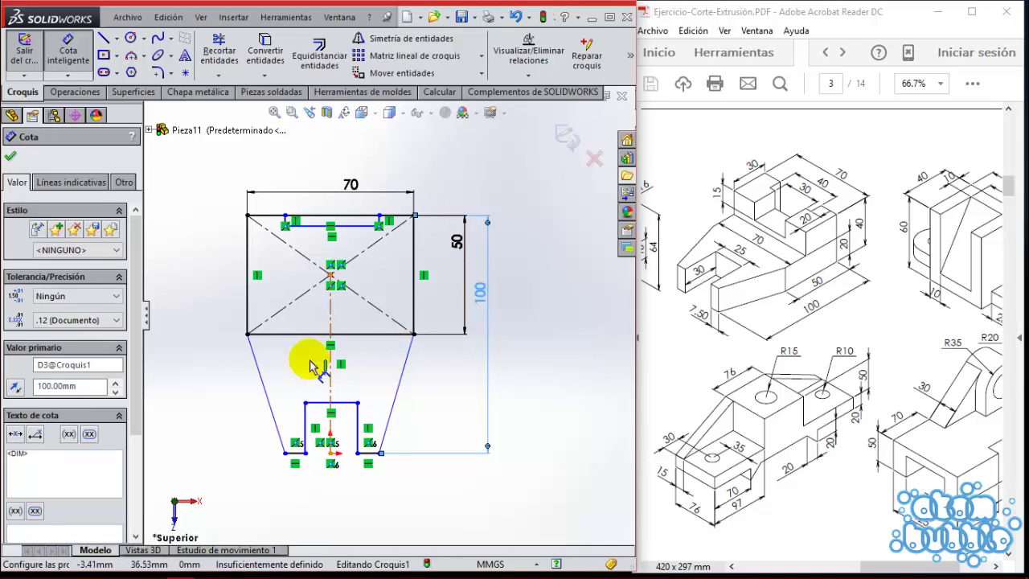
key("Escape")
scroll(378, 425, "down", 2)
scroll(402, 368, "down", 1)
Step: Make the two slanted sides, the two short bottom segments and the two slot walls equal in pairs
left_click(399, 378)
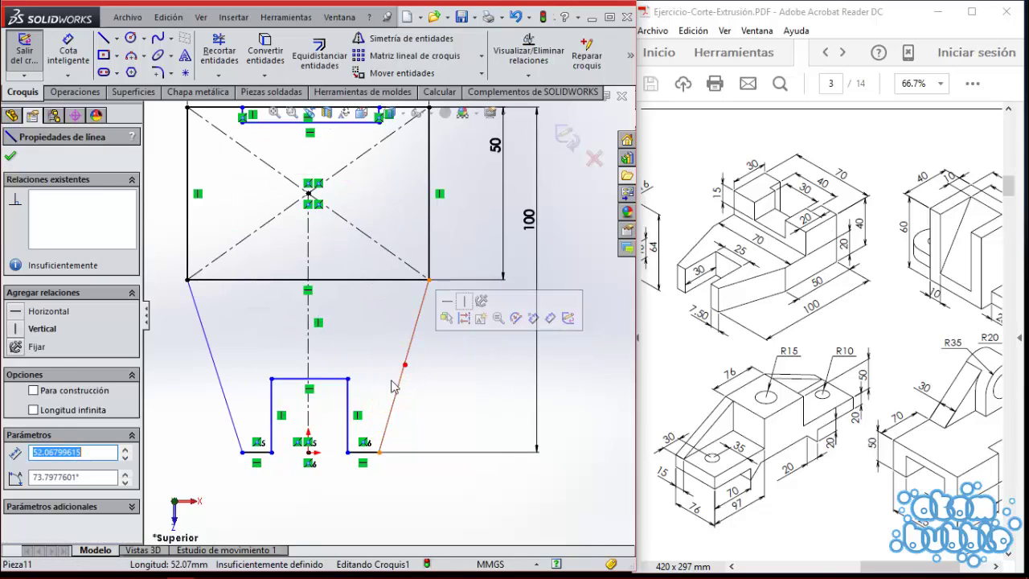
left_click(209, 357, "ctrl")
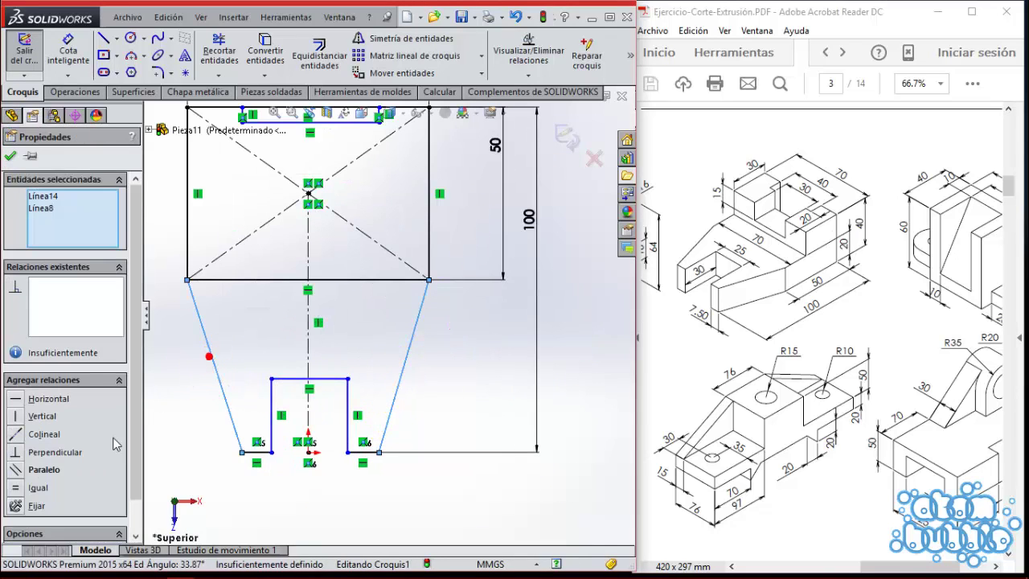
left_click(35, 487)
left_click(222, 440)
left_click(251, 455)
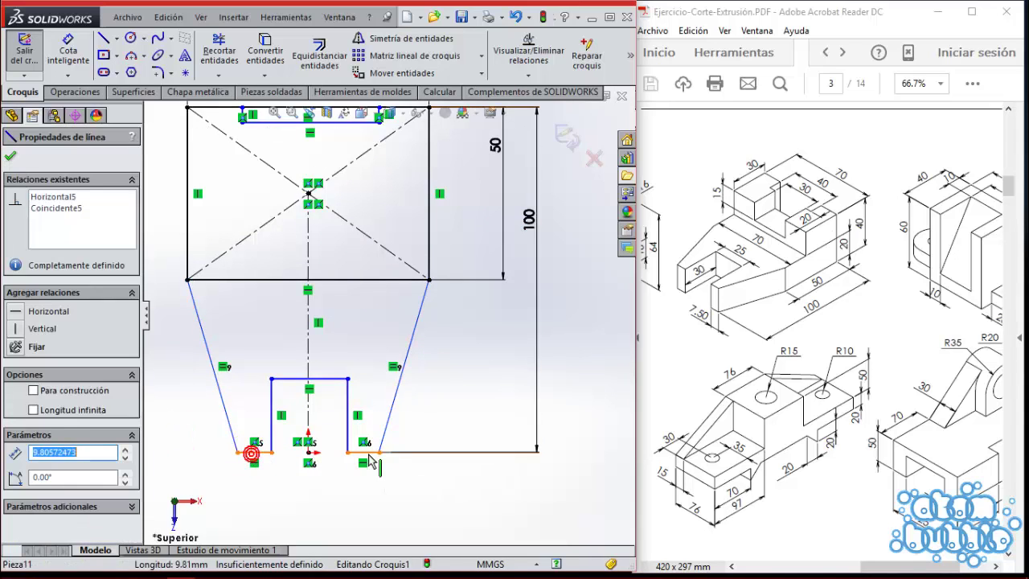
left_click(364, 452, "ctrl")
left_click(34, 487)
left_click(289, 445)
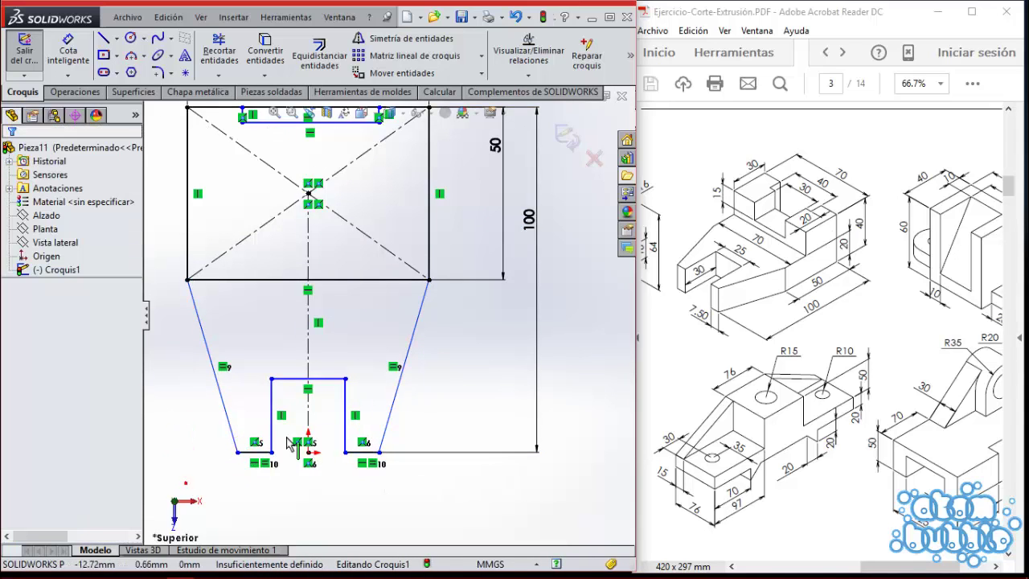
left_click(347, 405)
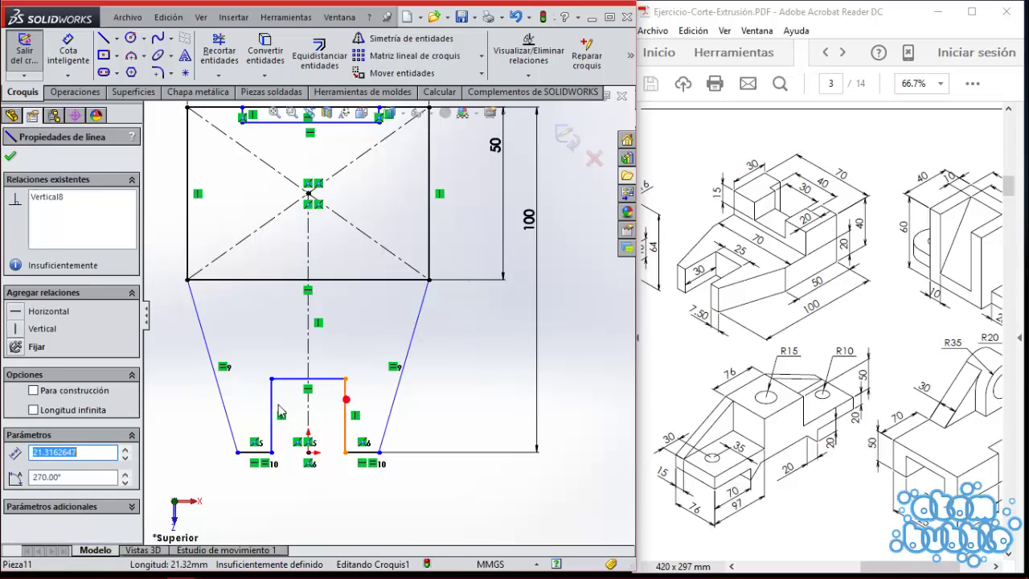
left_click(271, 406, "ctrl")
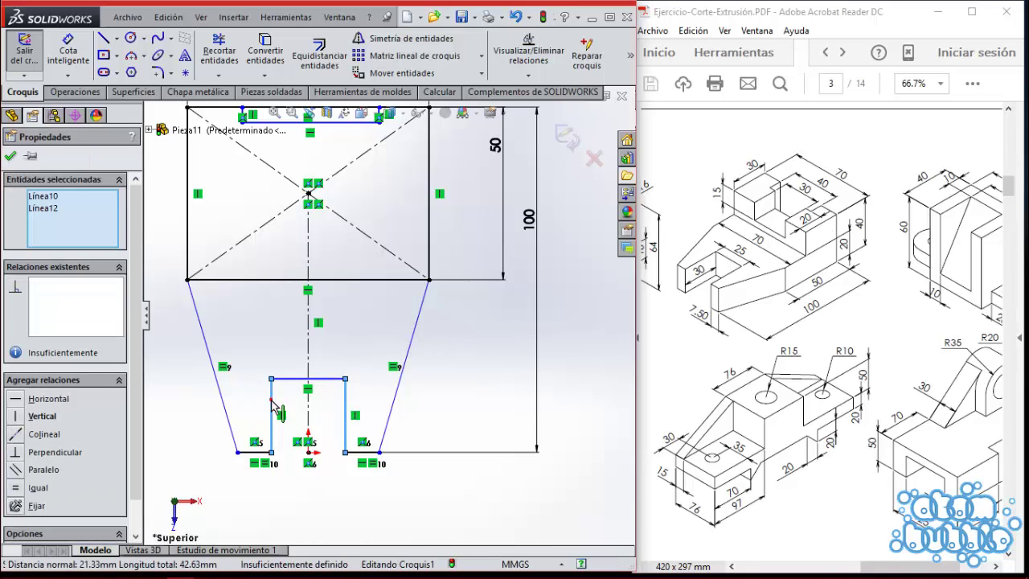
left_click(34, 487)
scroll(276, 321, "up", 2)
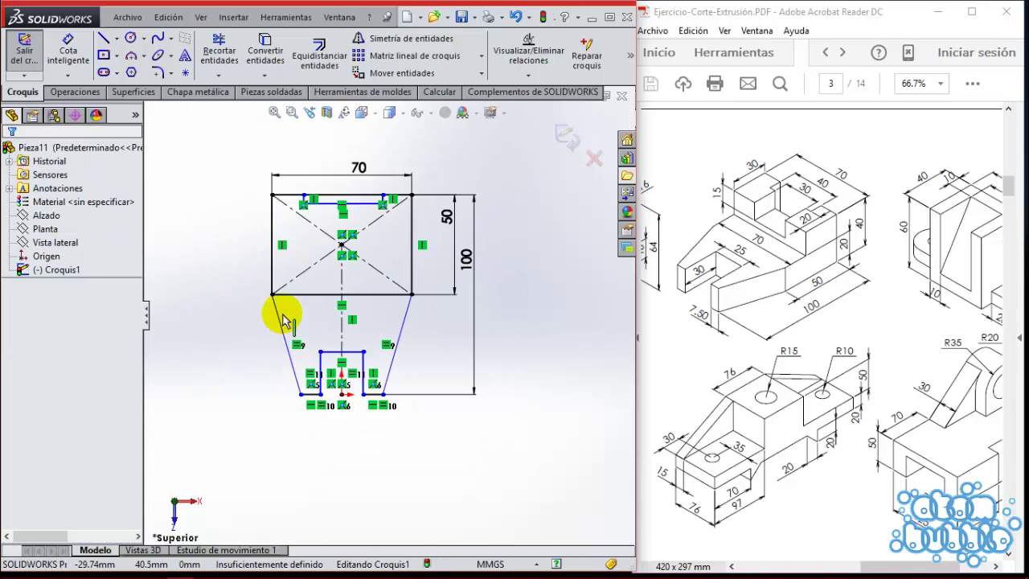
Step: Dimension the slot: short bottom segment 7.5, slot width 25, slot side 30
left_click(66, 68)
scroll(333, 454, "up", 2)
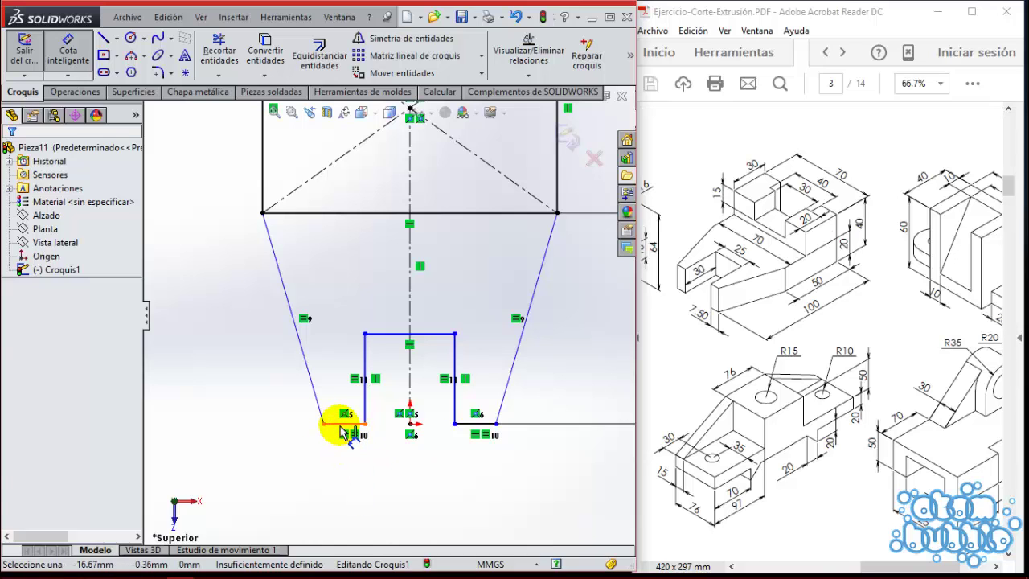
left_click(342, 426)
left_click(336, 474)
type("7.")
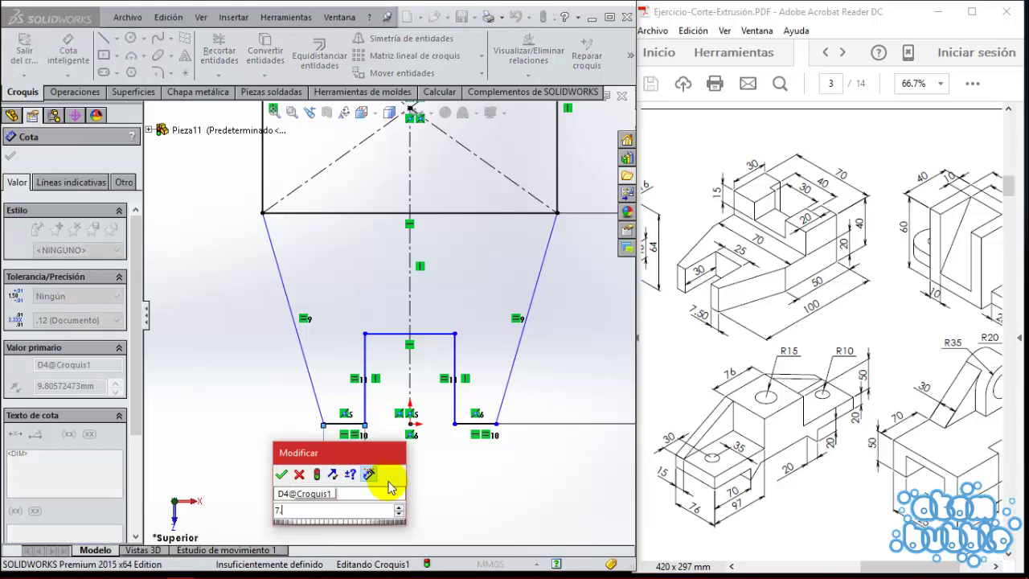
type("5")
key("Return")
left_click(434, 333)
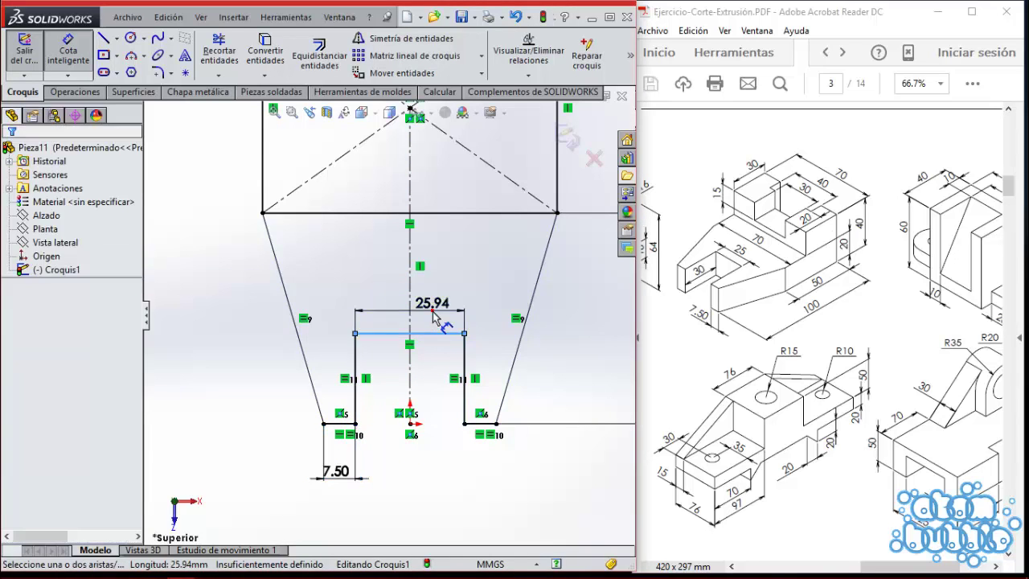
left_click(434, 318)
type("25")
key("Return")
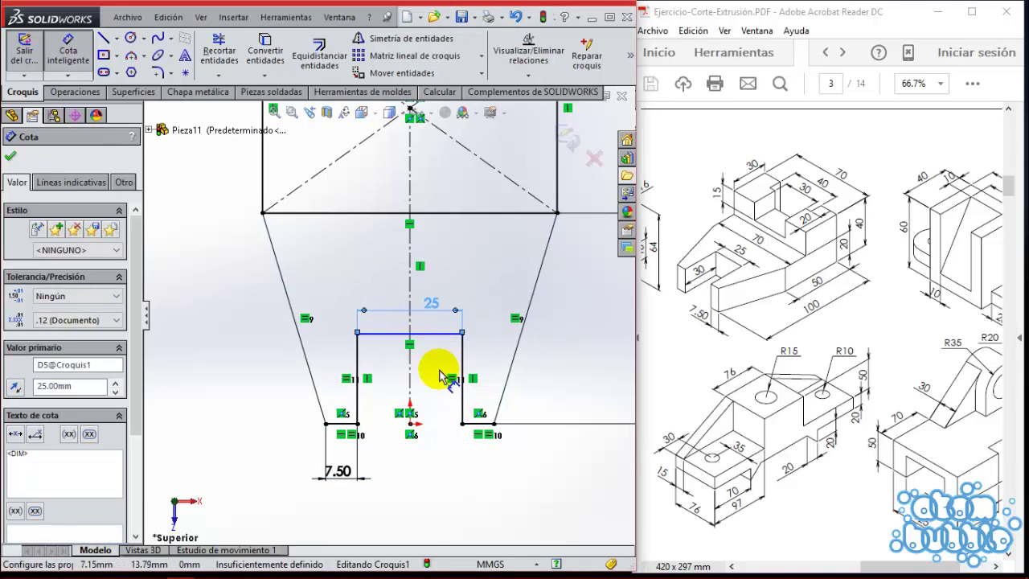
left_click(348, 364)
left_click(329, 361)
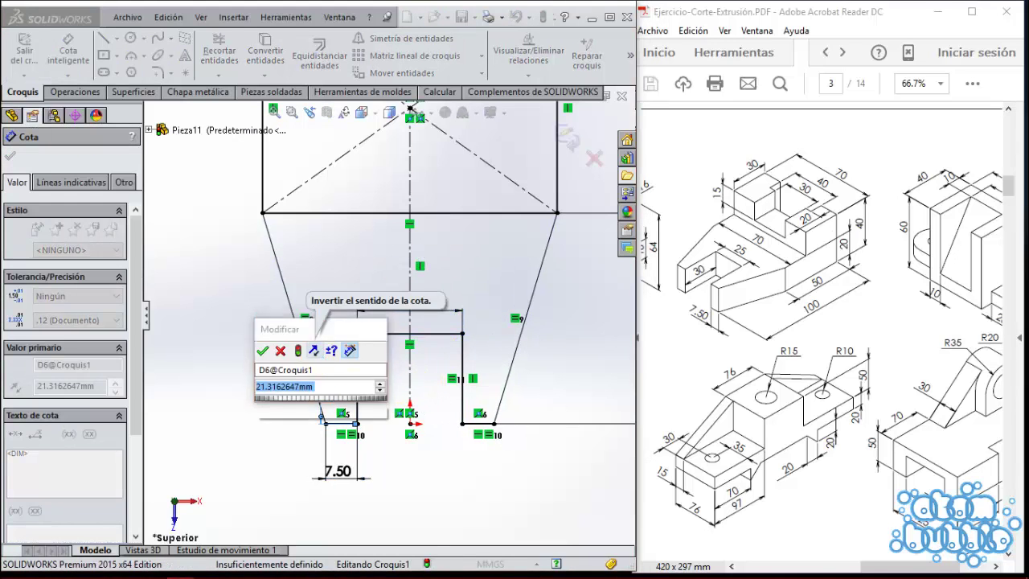
left_click(322, 351)
scroll(414, 322, "up", 3)
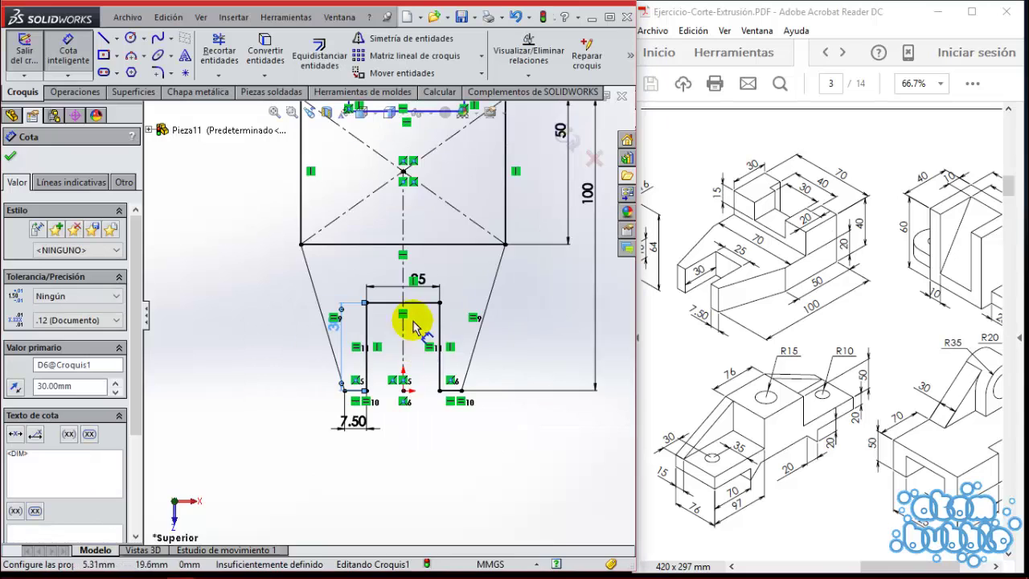
scroll(523, 287, "up", 3)
scroll(520, 286, "up", 2)
left_click(520, 285)
scroll(374, 301, "down", 2)
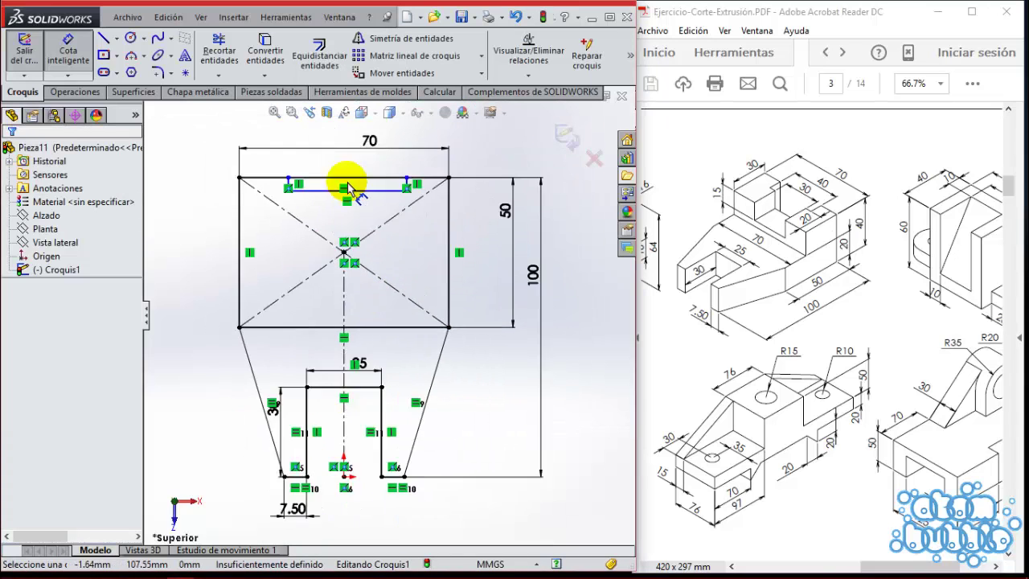
scroll(483, 265, "down", 3)
scroll(338, 279, "down", 2)
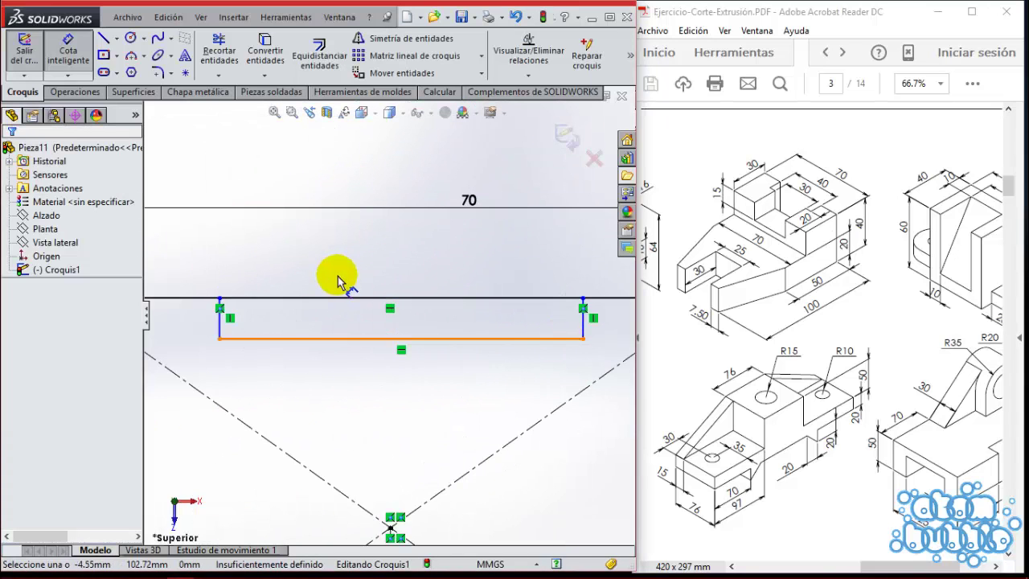
Step: Size the inner top notch rectangle to 40 wide and 10 tall
left_click(370, 341)
left_click(380, 265)
type("40")
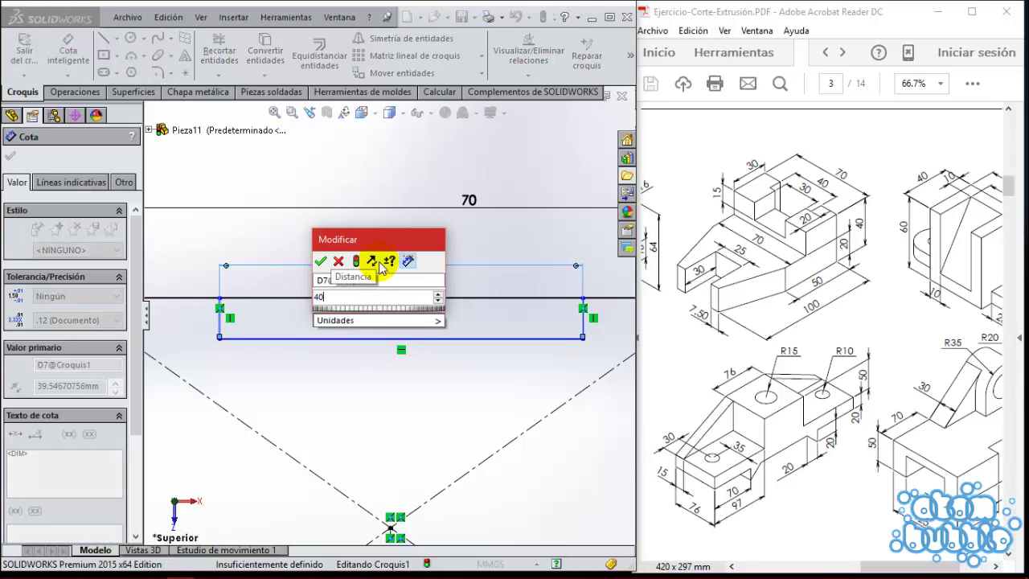
key("Return")
scroll(386, 282, "up", 3)
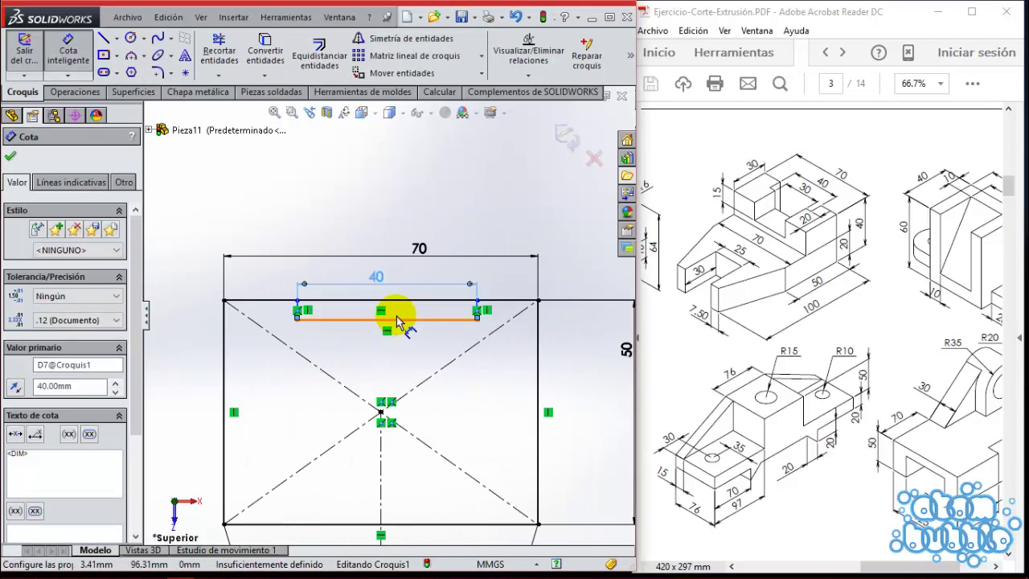
scroll(482, 318, "down", 2)
scroll(471, 309, "down", 2)
left_click(466, 304)
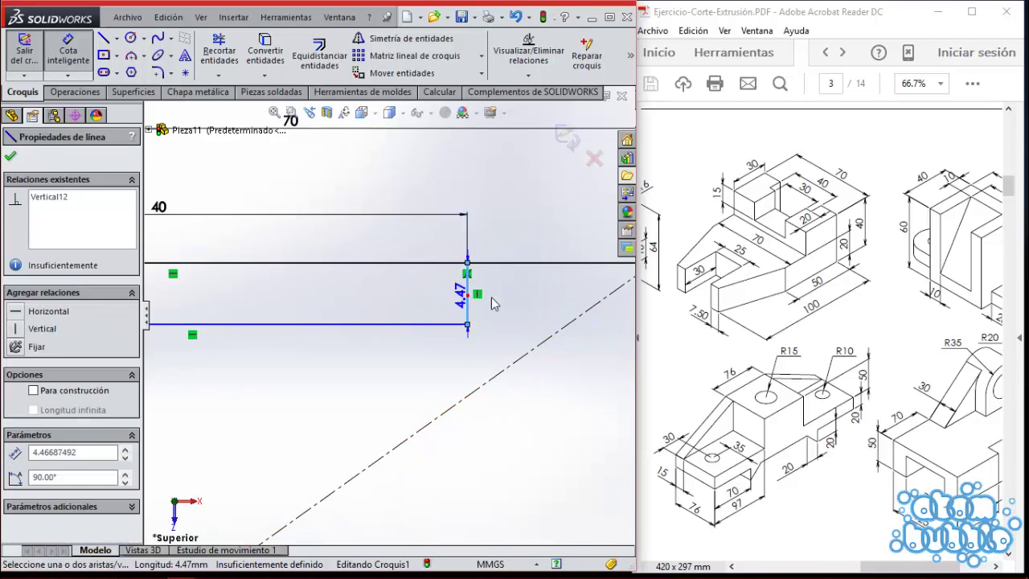
scroll(498, 301, "up", 2)
left_click(537, 309)
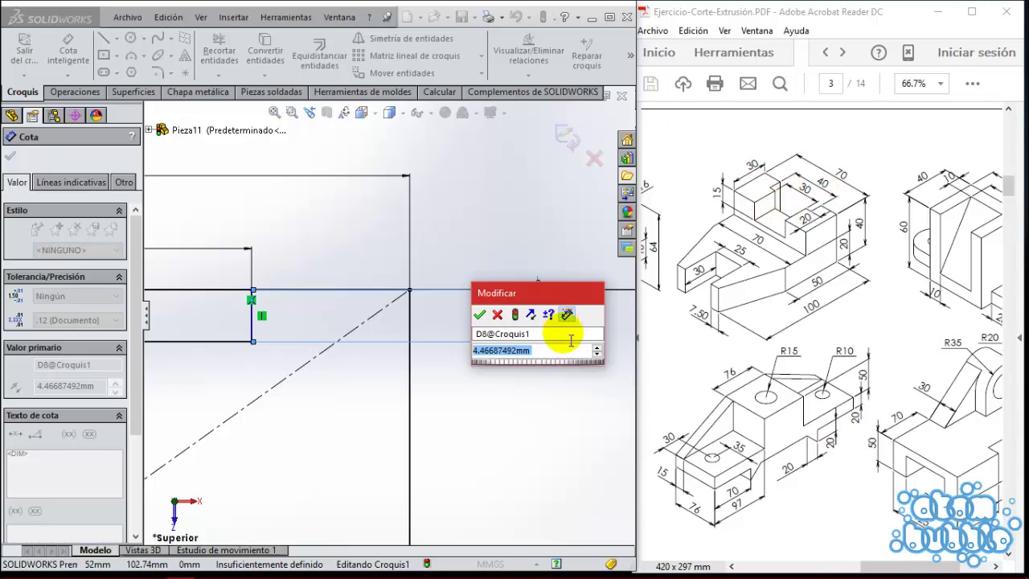
type("10")
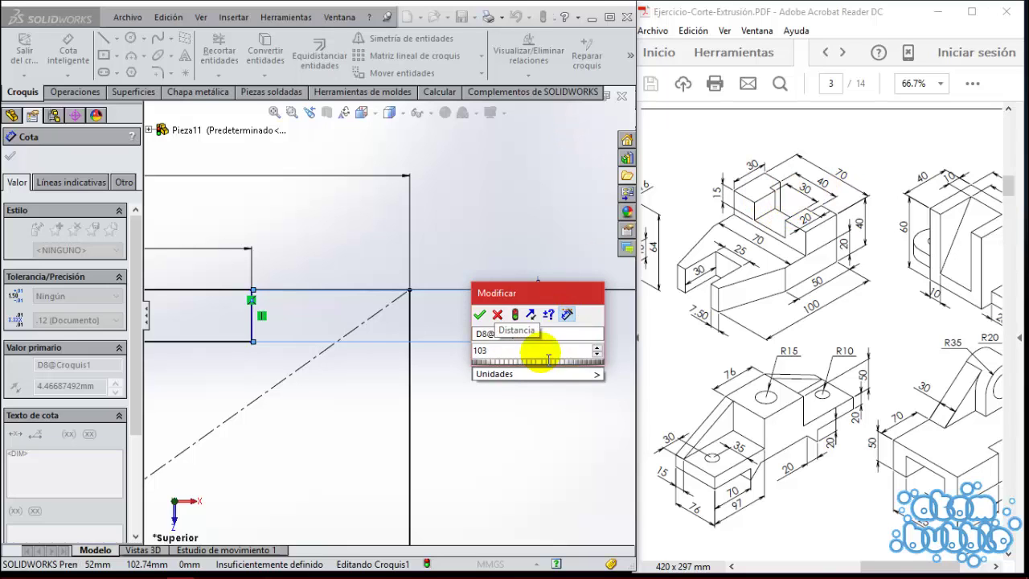
key("Return")
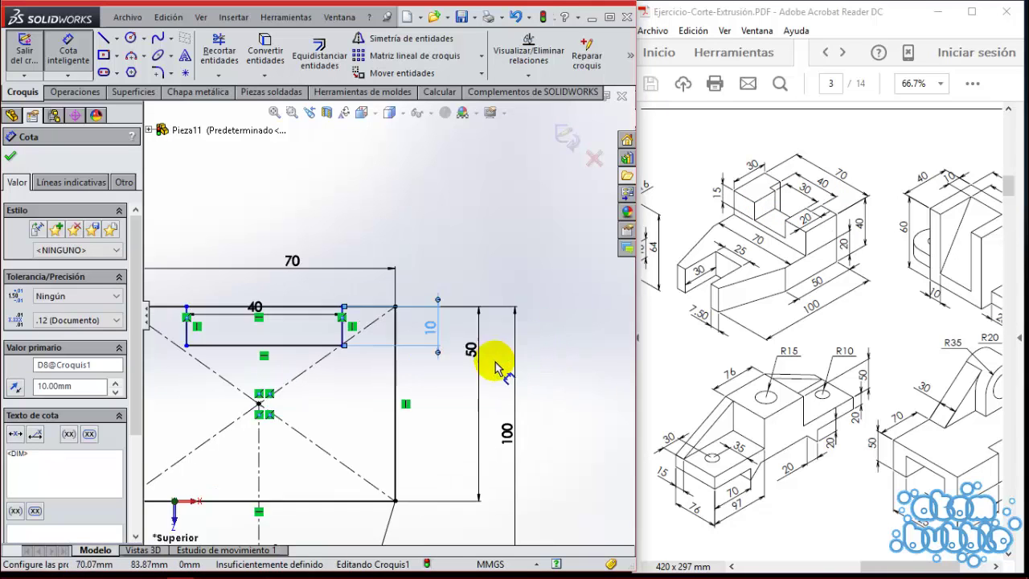
left_click(348, 299)
scroll(358, 273, "down", 2)
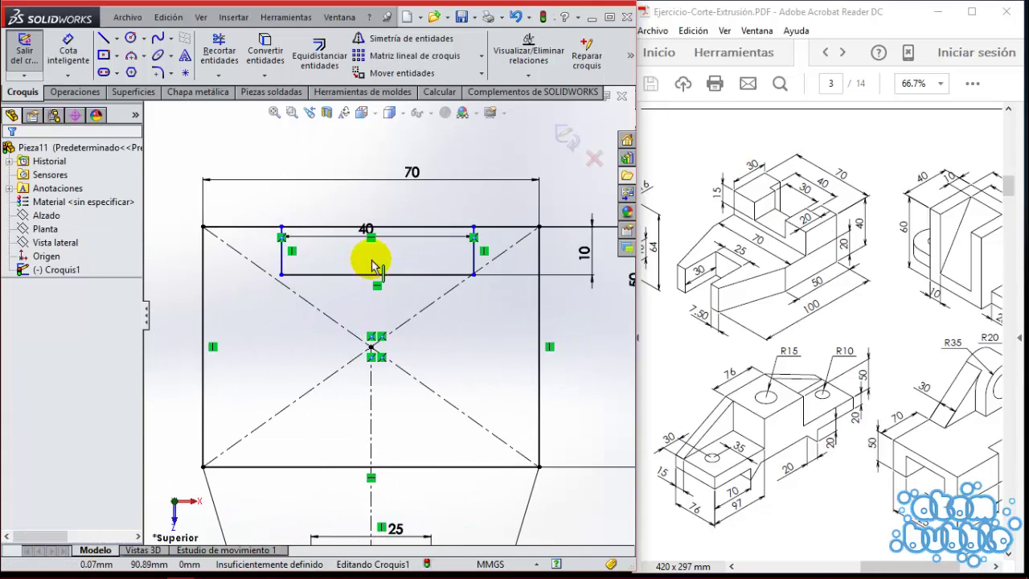
Step: Draw a centreline from the origin and make its end the notch bottom edge's midpoint
left_click(118, 38)
left_click(133, 54)
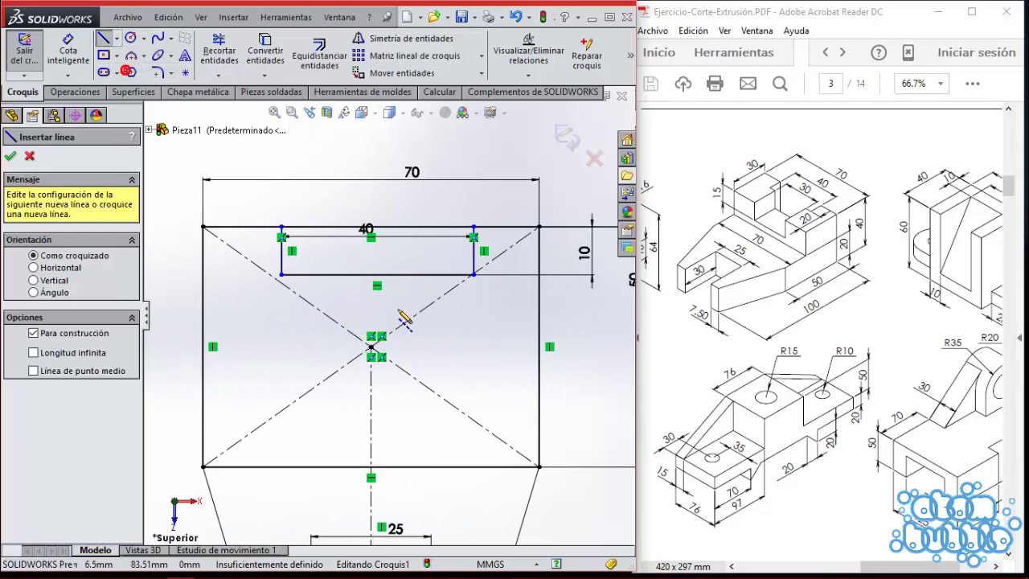
left_click(370, 347)
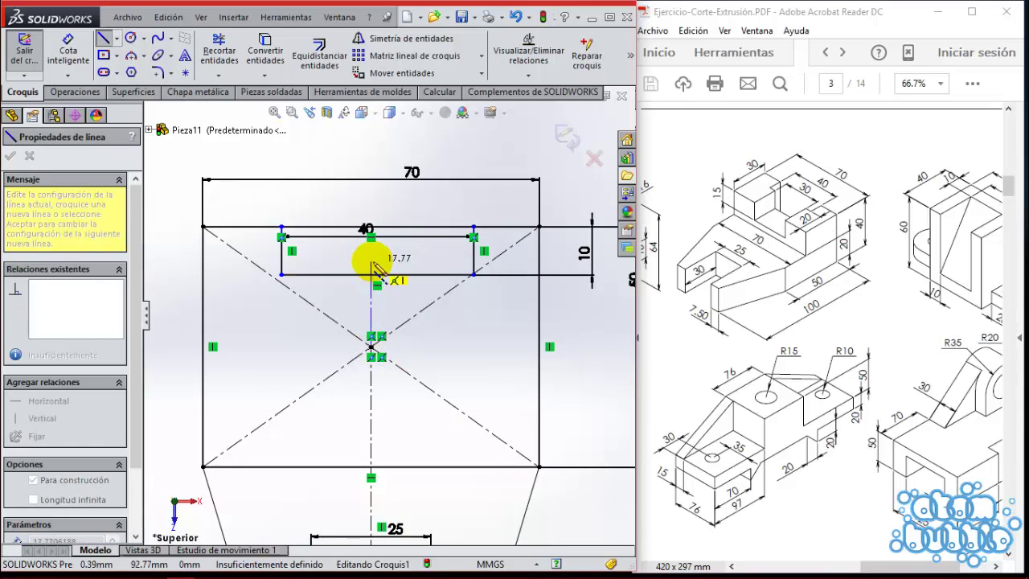
double_click(372, 262)
left_click(371, 262)
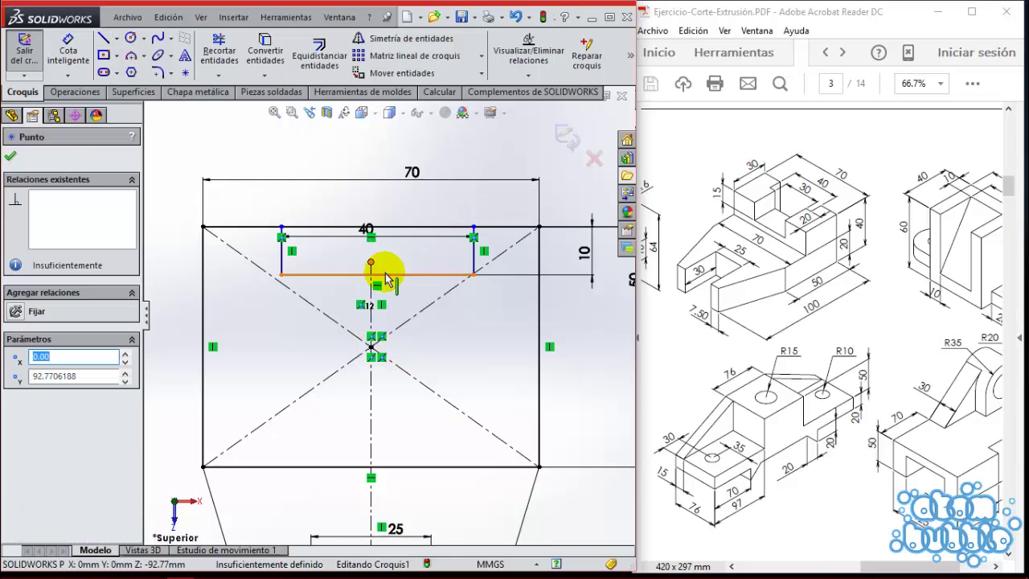
left_click(386, 279, "ctrl")
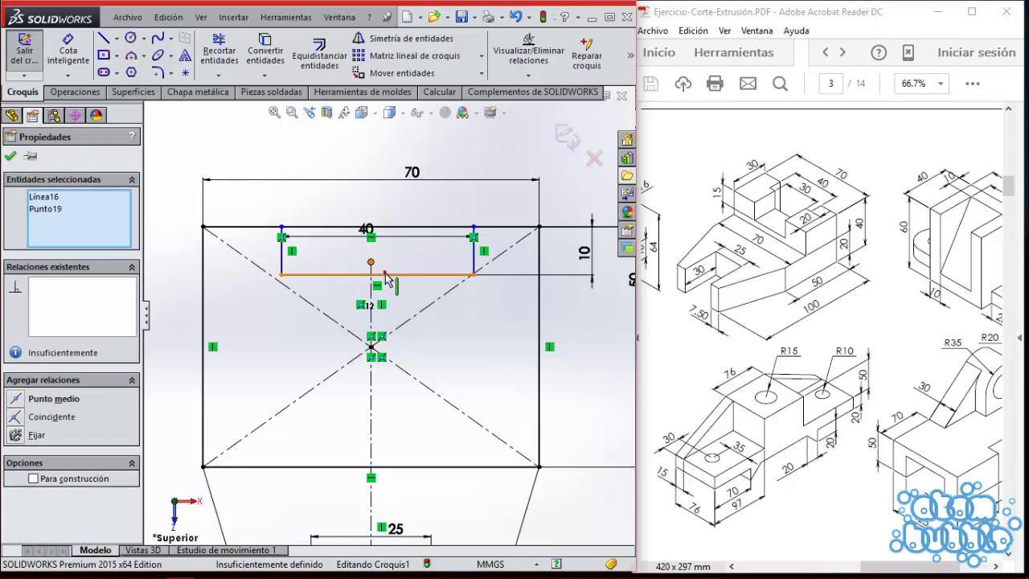
left_click(20, 400)
left_click(396, 154)
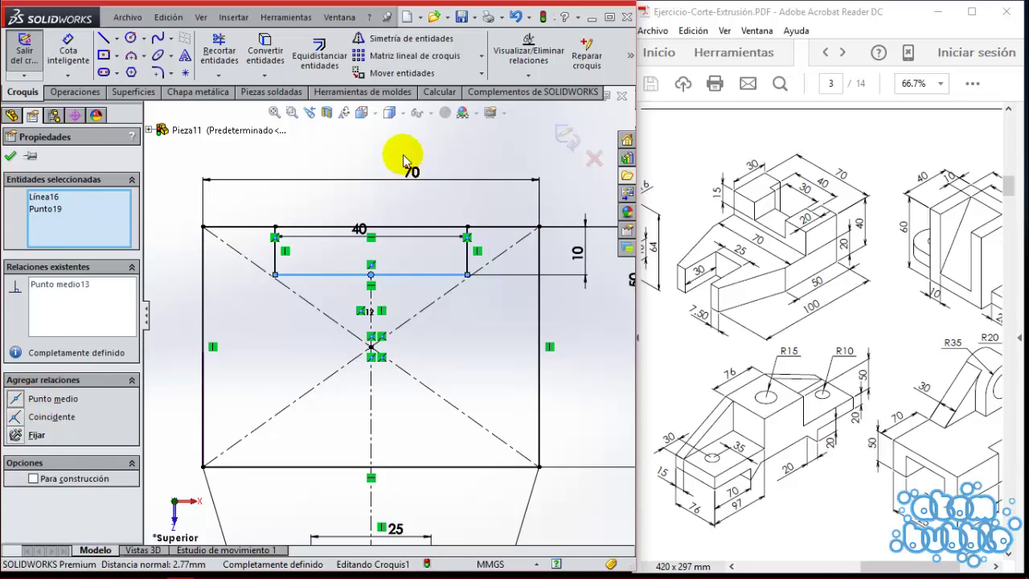
Step: Trim away the top edge segment over the 40 mm notch and orbit to an angled view
left_click(219, 51)
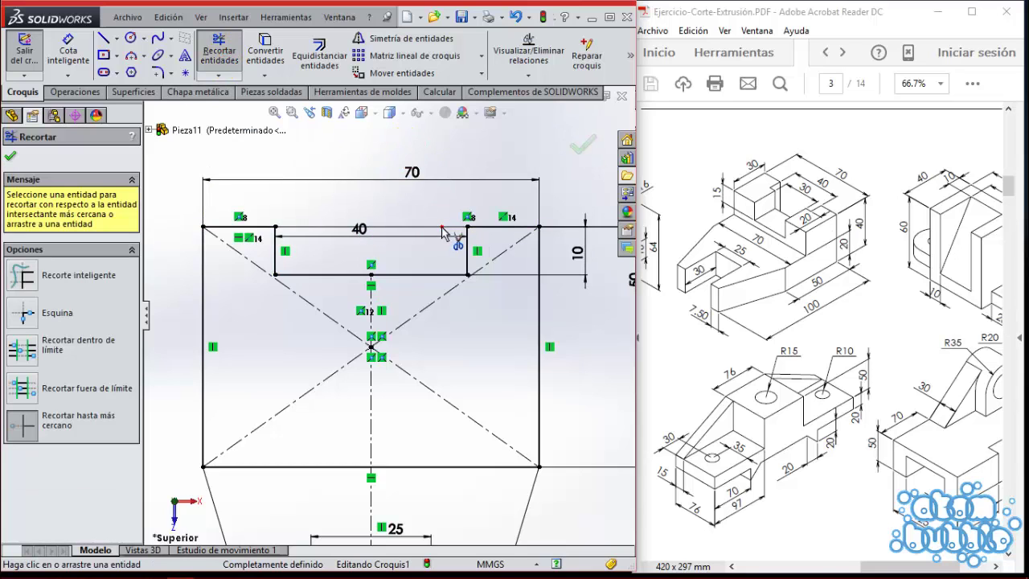
scroll(432, 233, "up", 4)
scroll(426, 326, "down", 4)
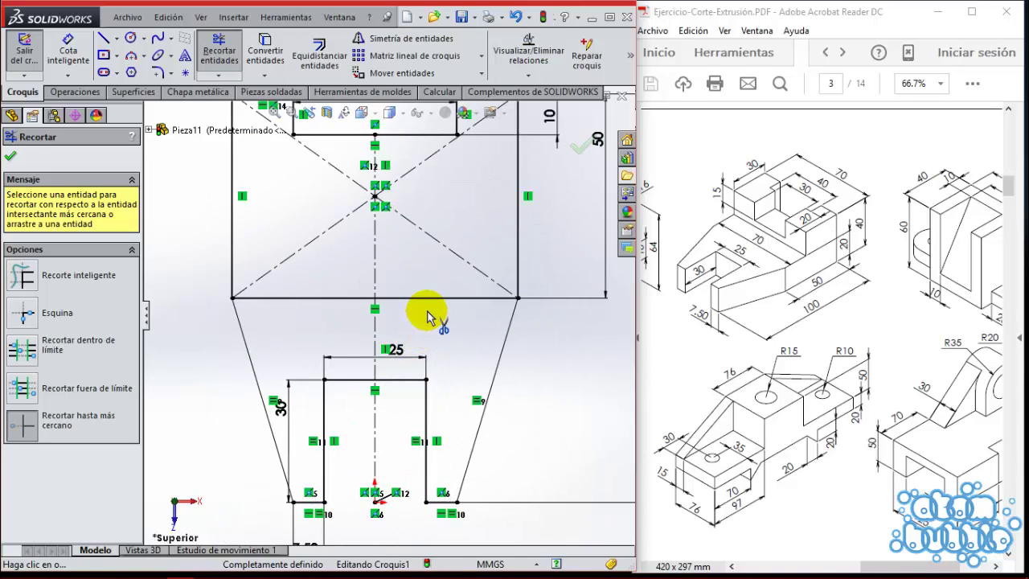
middle_click_drag(428, 316, 29, 173)
left_click(11, 156)
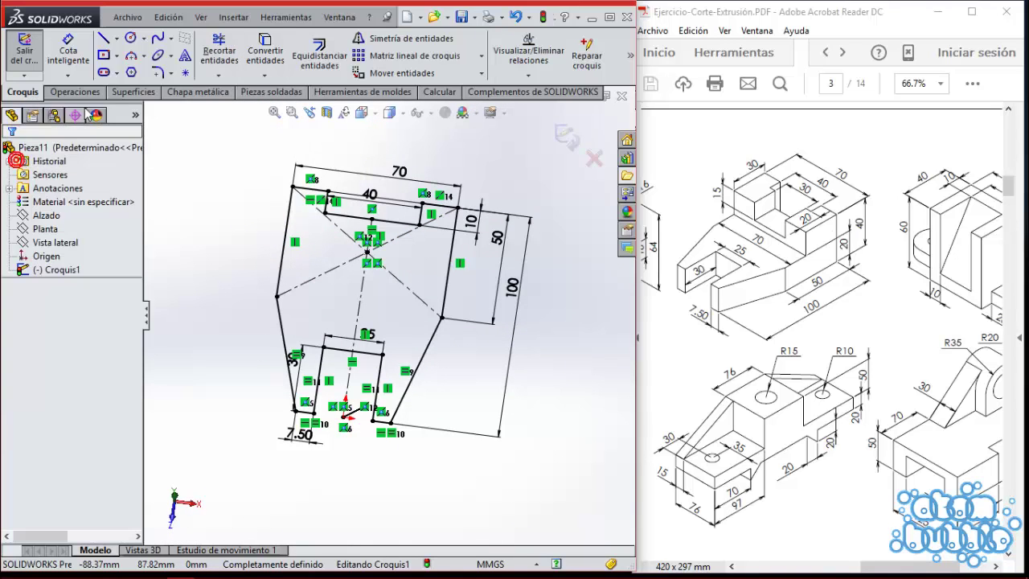
left_click(75, 91)
Step: Extrude the profile 20 mm as Saliente-Extruir1 and view the part isometrically
left_click(35, 54)
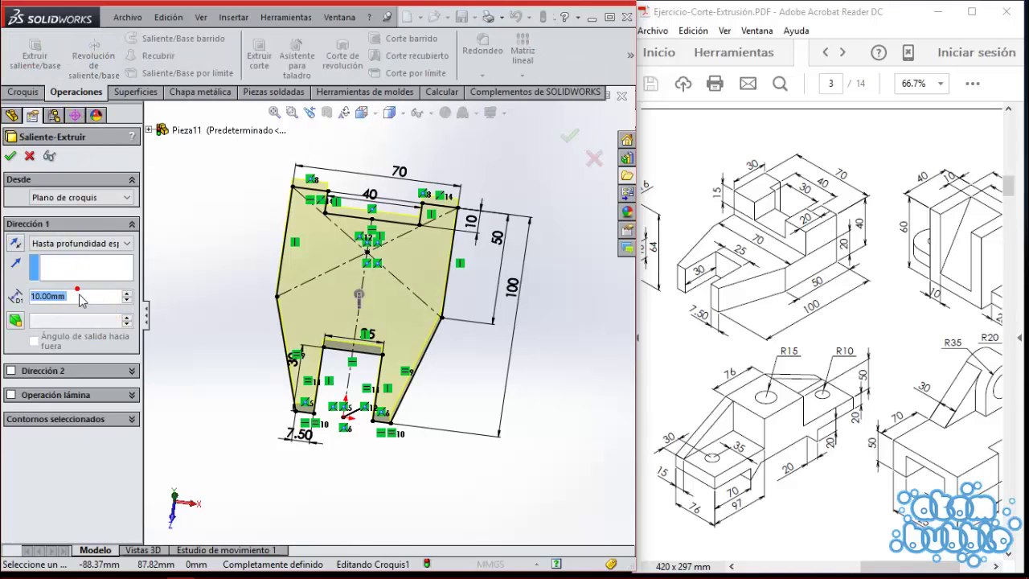
type("20")
key("Return")
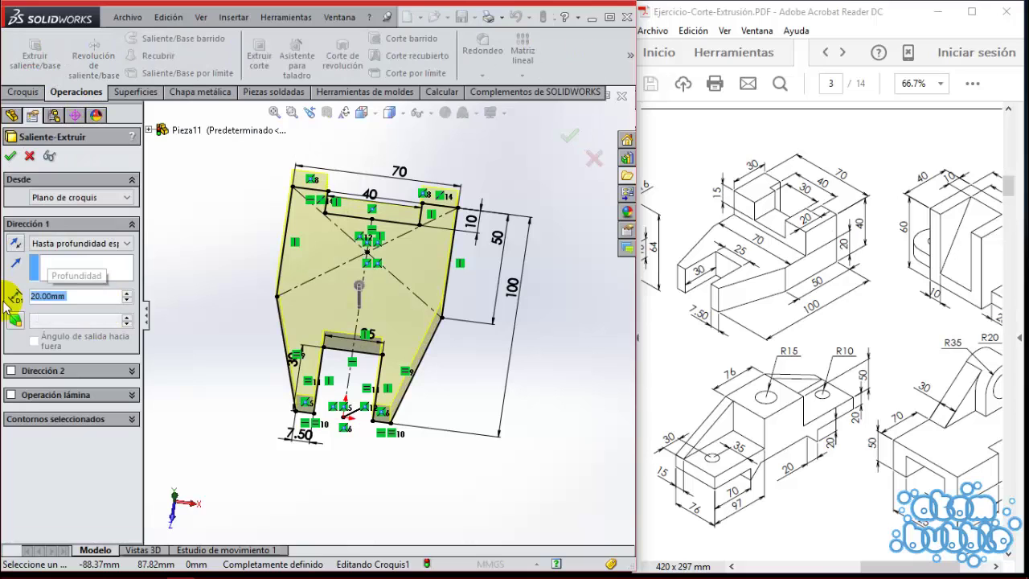
left_click(10, 158)
key("space")
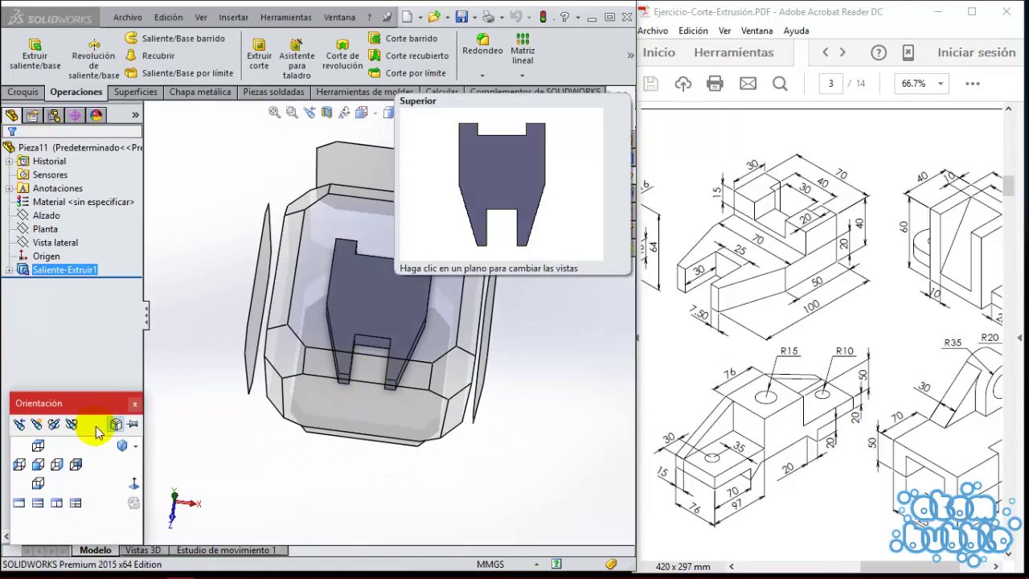
left_click(122, 447)
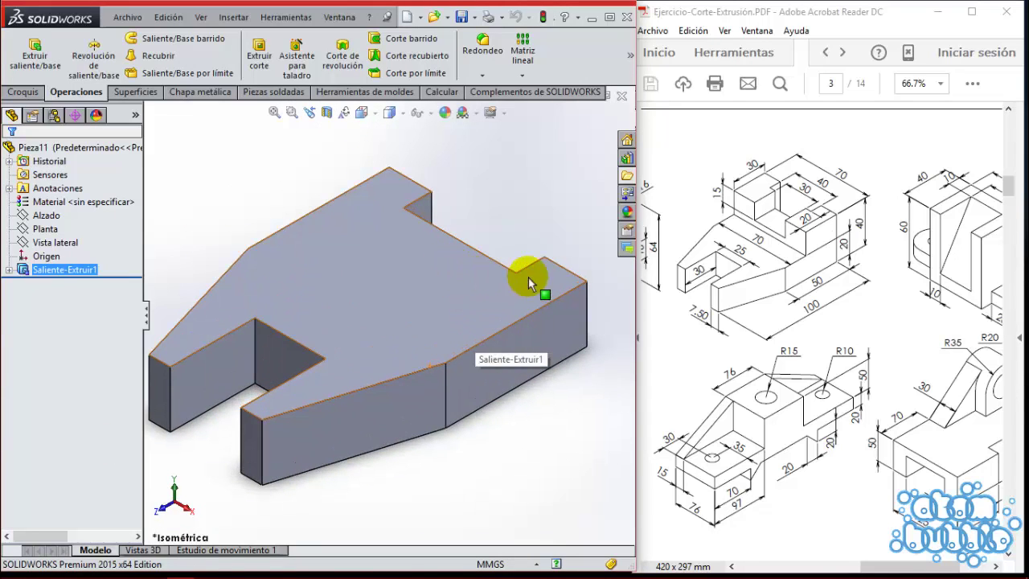
left_click(376, 250)
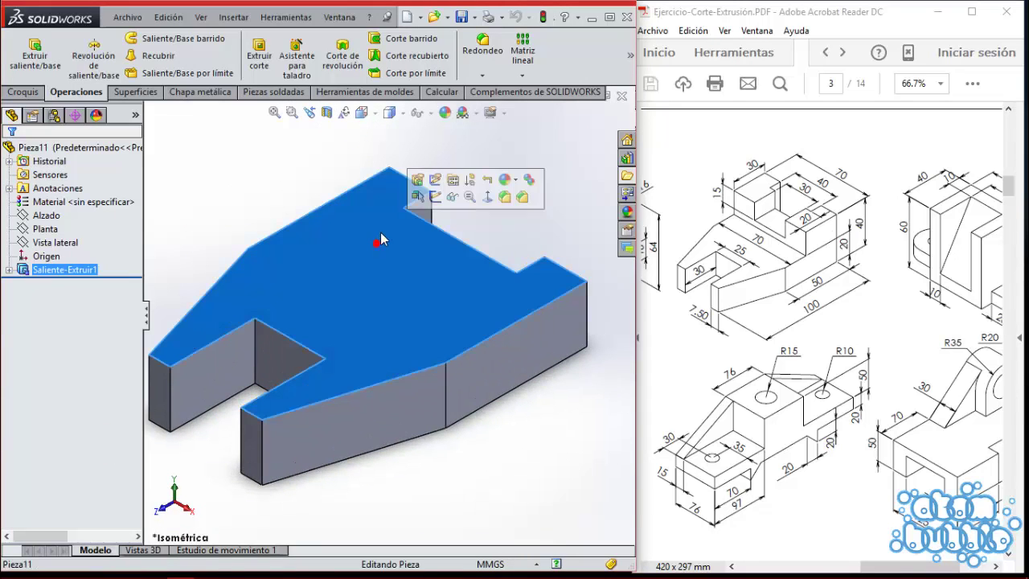
Step: Start a sketch on the plate's top face and draw a corner rectangle across its top end
left_click(482, 195)
right_click(435, 158)
left_click(444, 173)
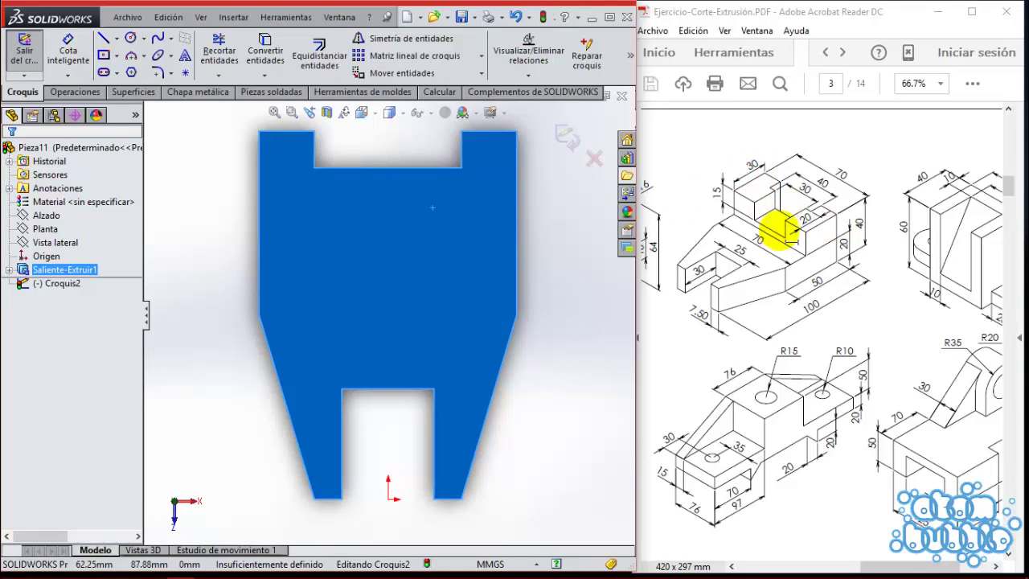
left_click(117, 56)
left_click(121, 71)
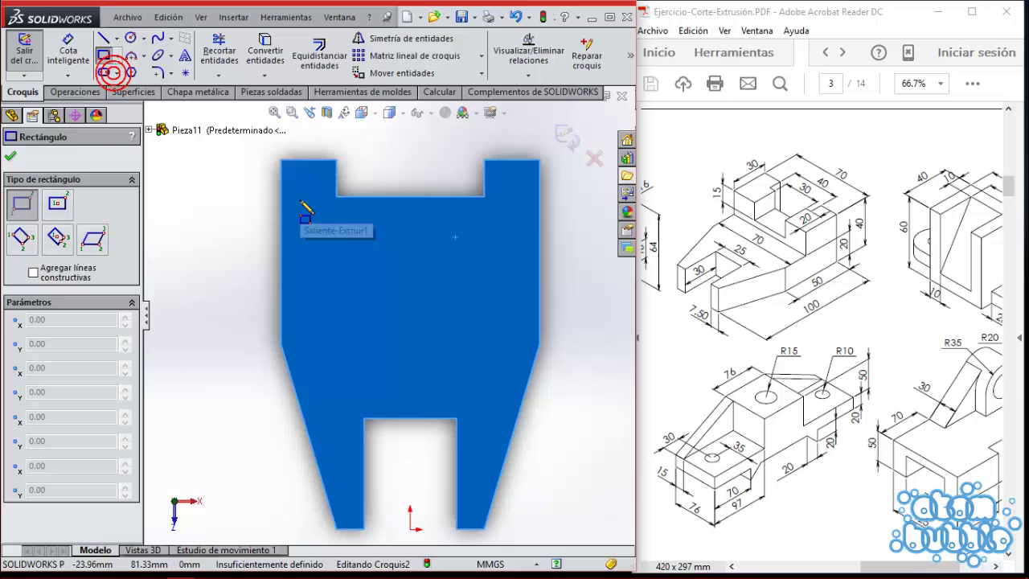
left_click(281, 160)
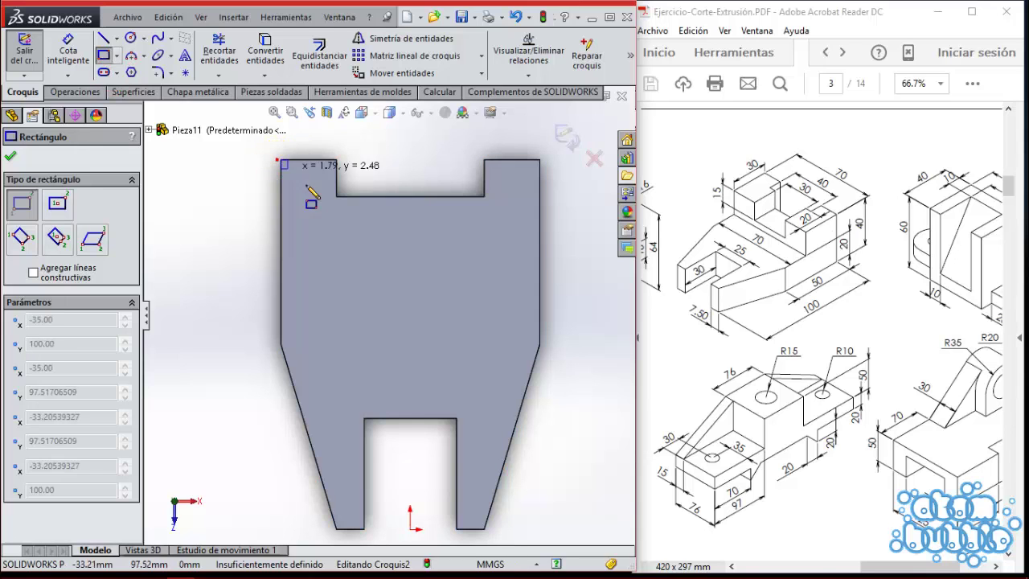
left_click(541, 279)
Step: Dimension the rectangle's height to 30 mm, correcting a mistaken 3 mm entry
left_click(68, 50)
left_click(280, 213)
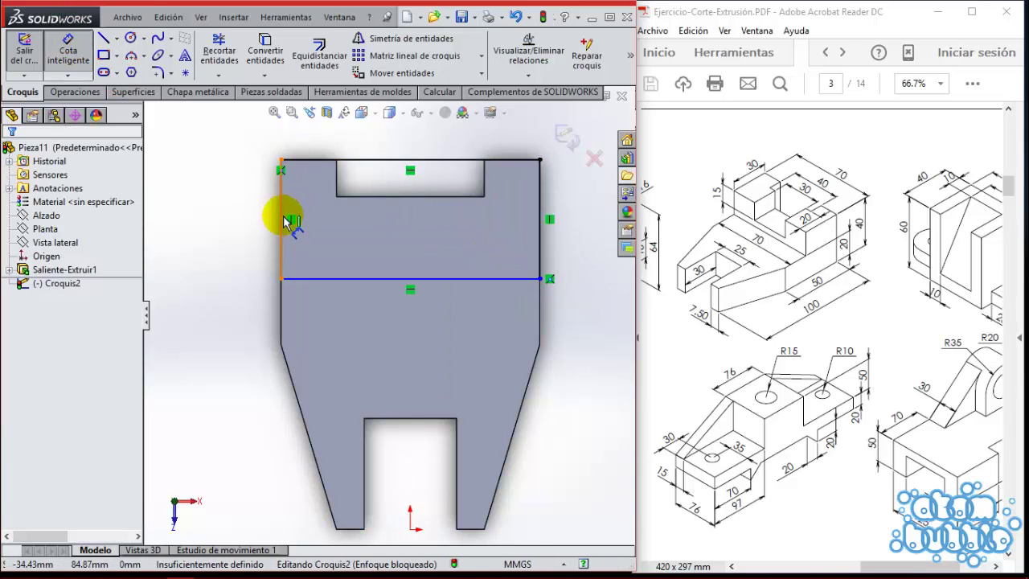
left_click(270, 219)
key("BackSpace")
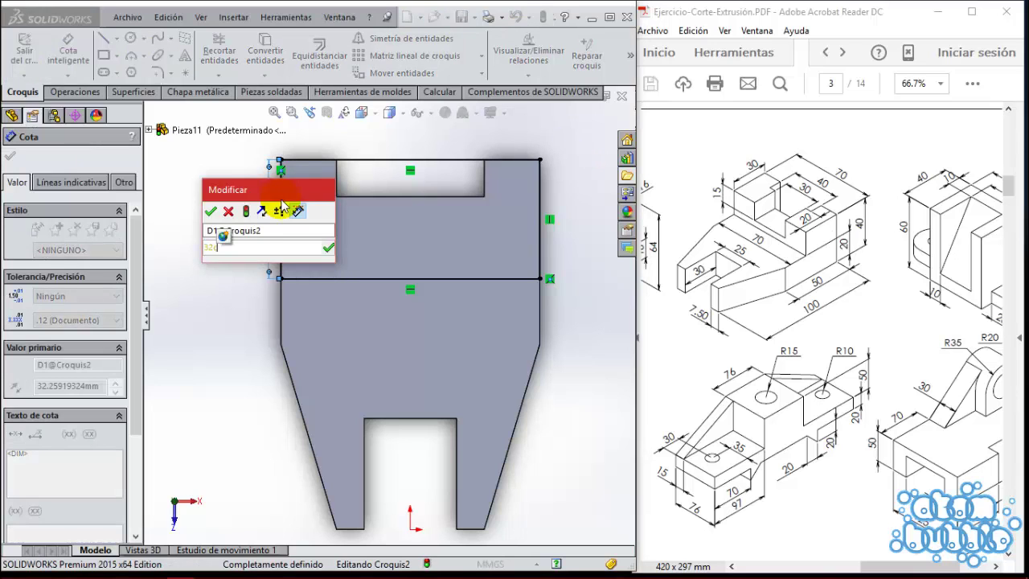
type("3")
key("Return")
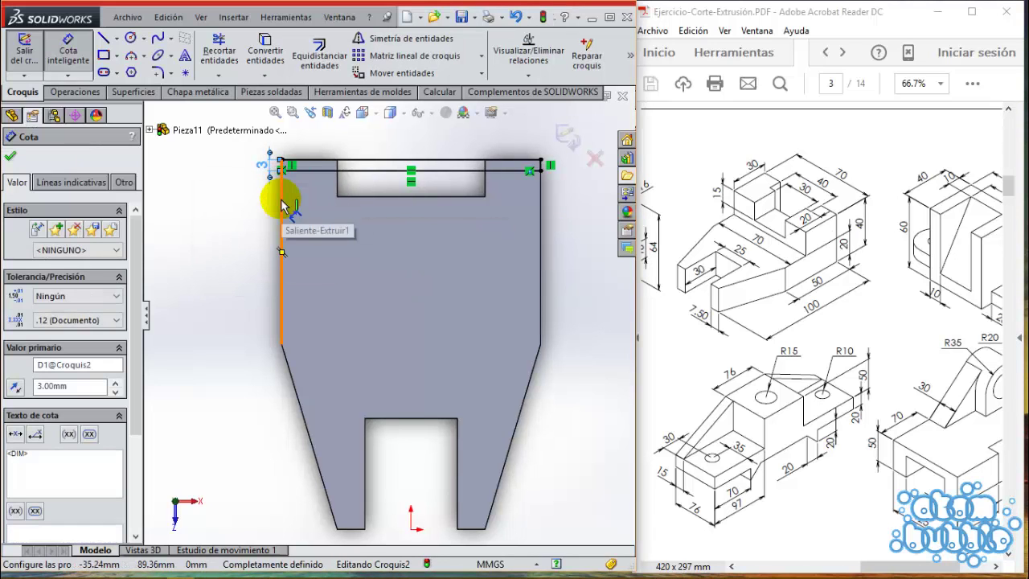
double_click(262, 166)
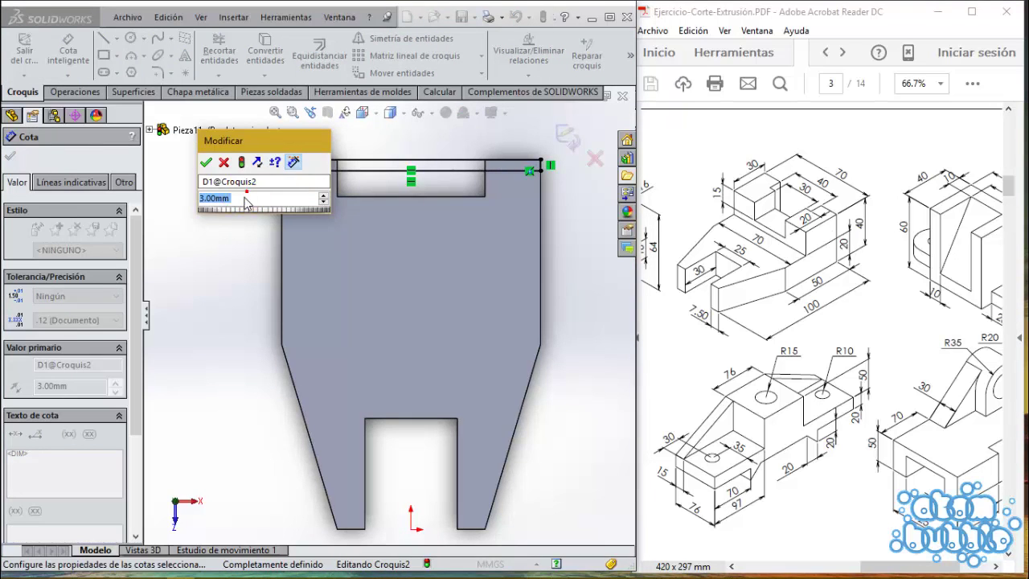
key("BackSpace")
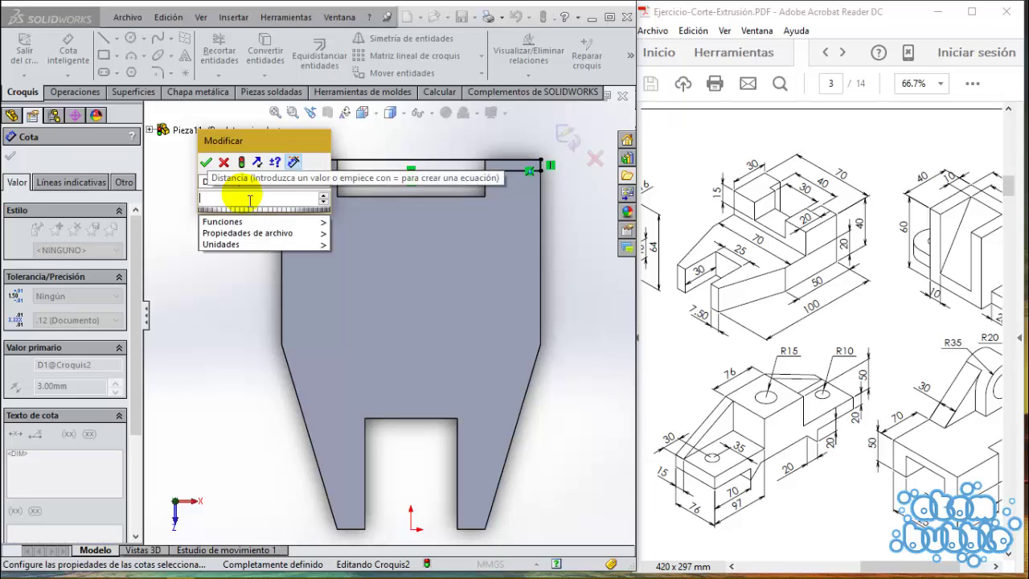
type("30")
key("Return")
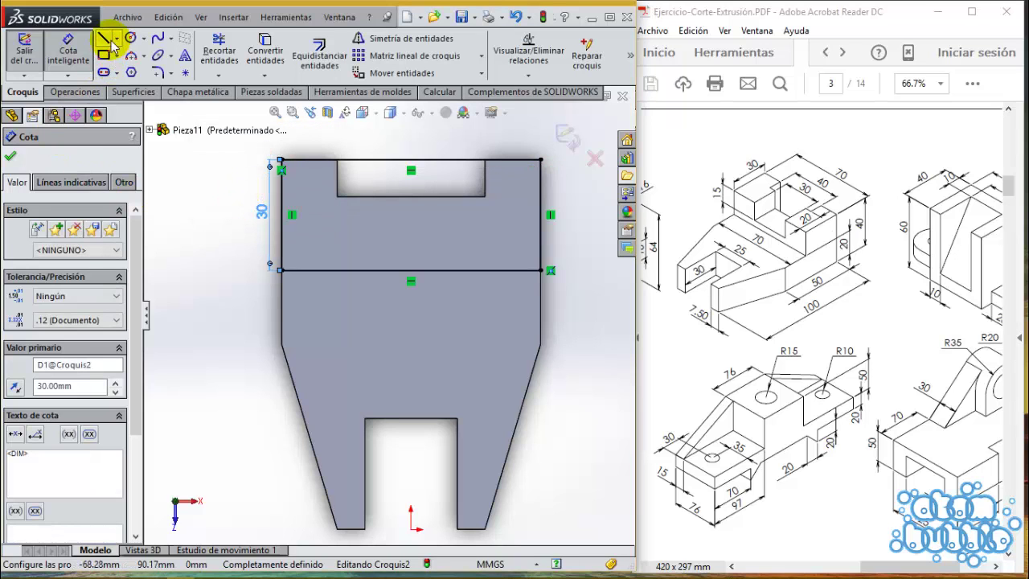
Step: Draw the slot lines 10 mm deep and 40 mm wide from the band's top edge
left_click(108, 42)
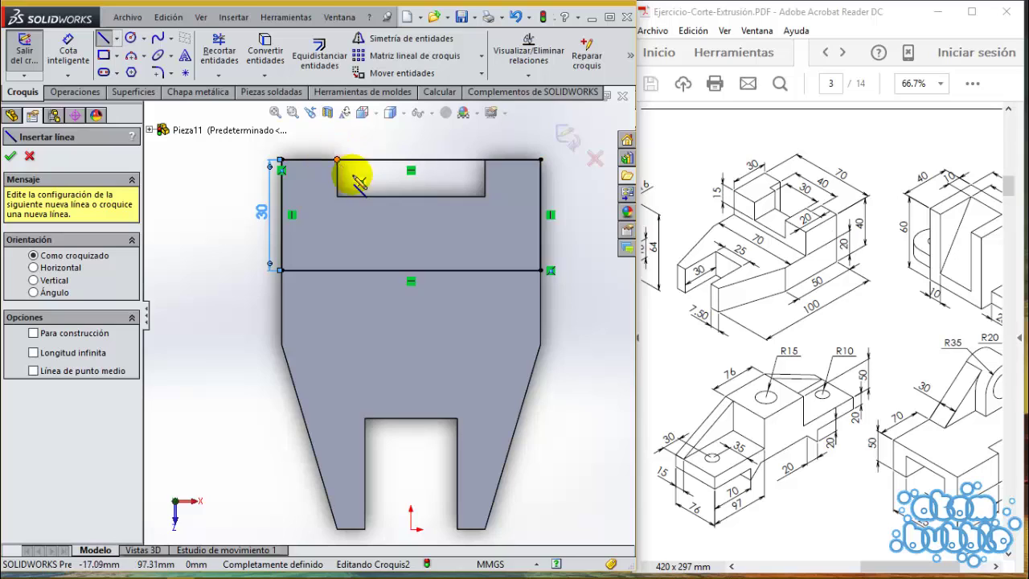
scroll(337, 160, "down", 2)
left_click(329, 162)
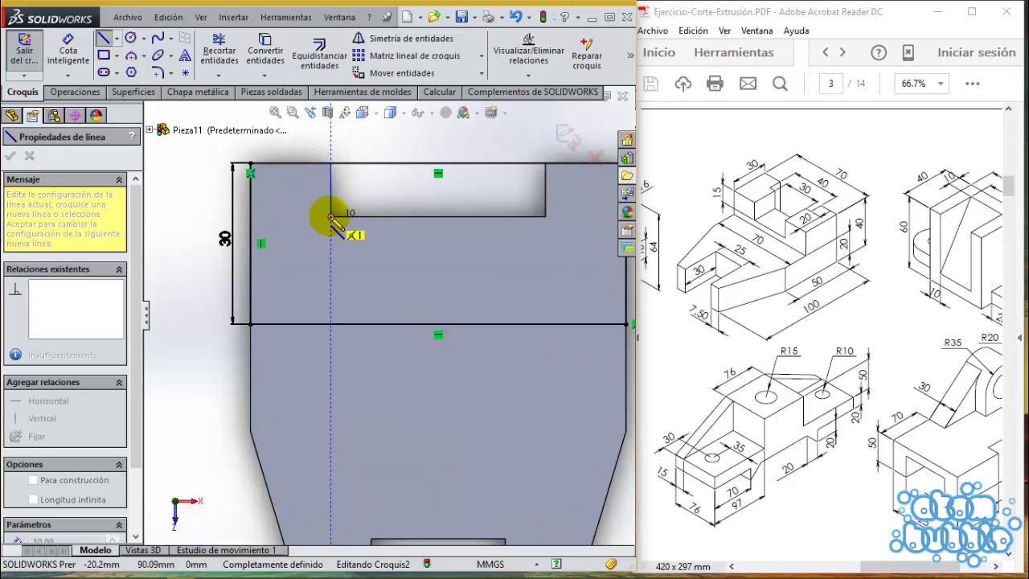
left_click(331, 216)
left_click(545, 216)
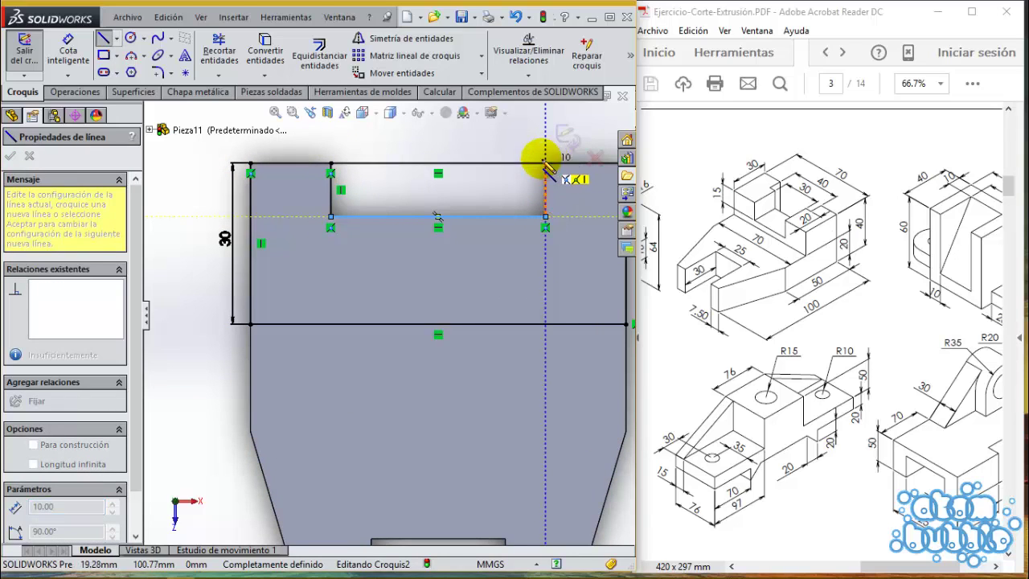
left_click(545, 163)
Step: Trim away the band's top line over the slot opening
left_click(218, 50)
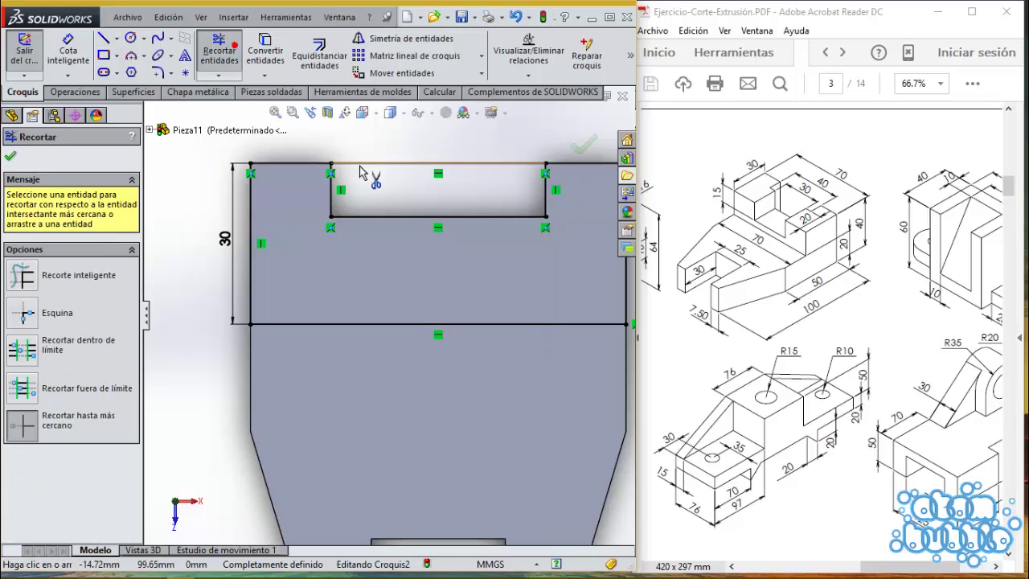
key("f")
left_click(75, 92)
left_click(34, 54)
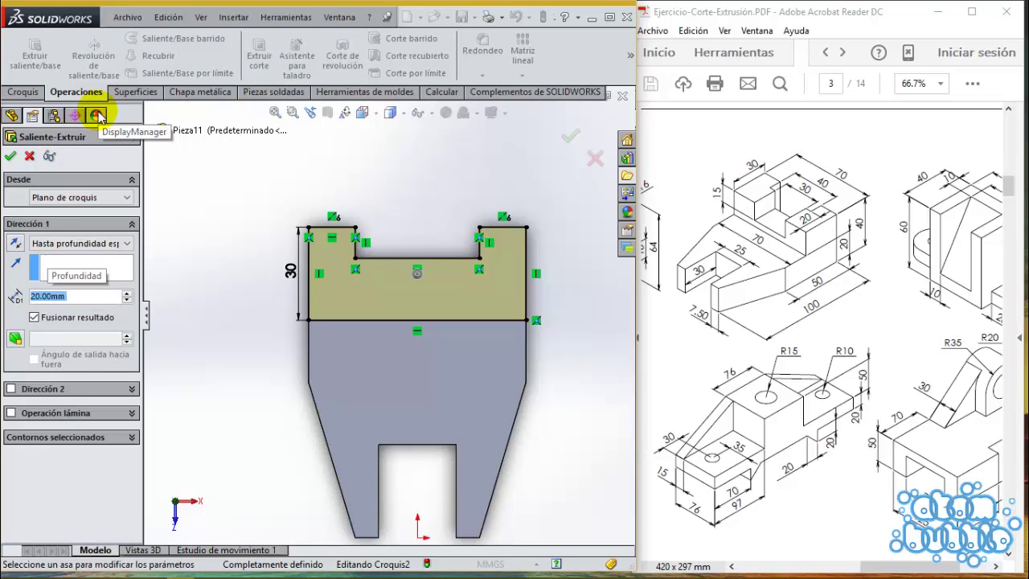
Step: Accept the 20 mm boss as Saliente-Extruir2 and start a sketch on the raised block's top face
left_click(11, 156)
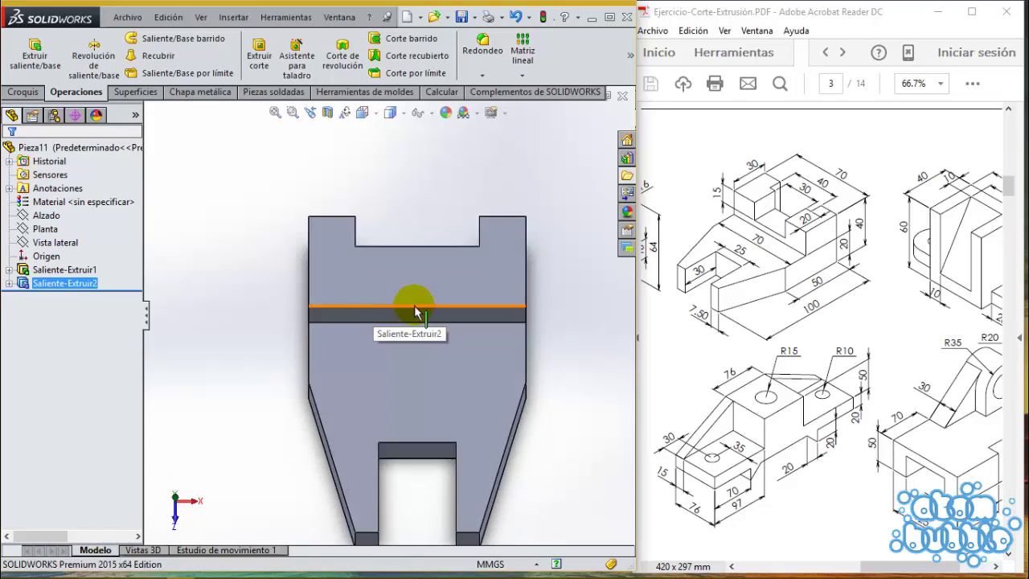
left_click(419, 301)
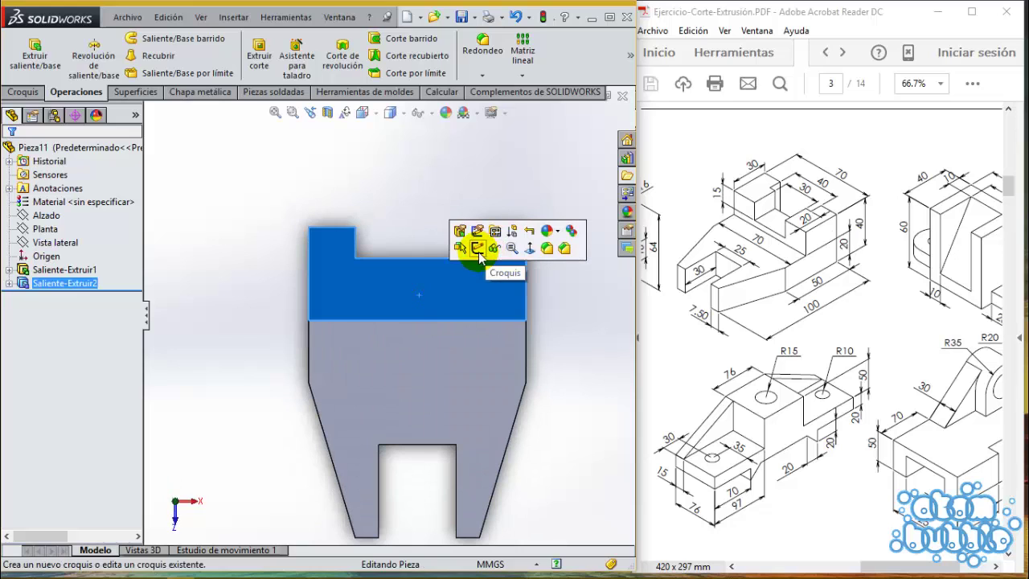
left_click(473, 255)
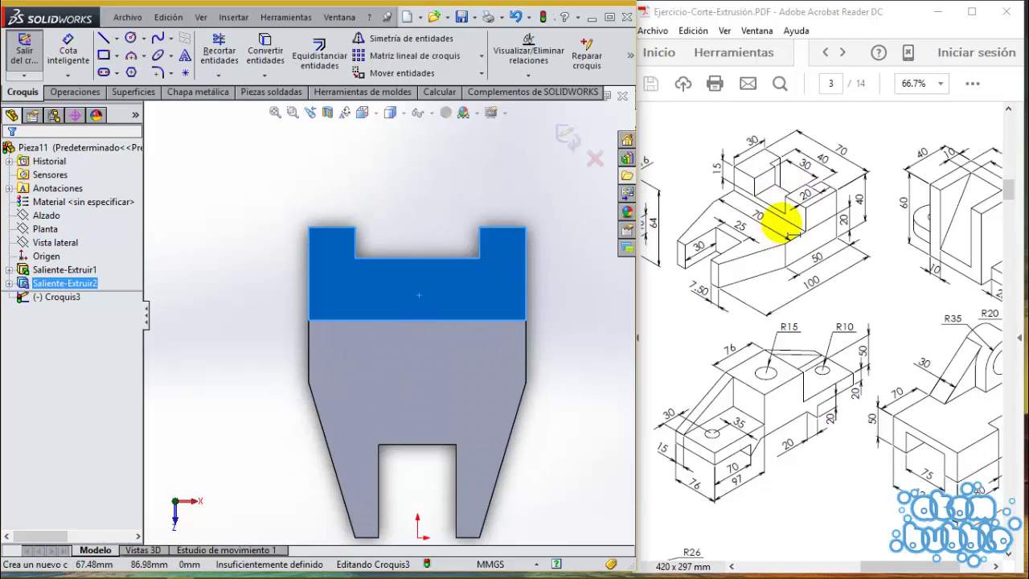
Step: Draw a center rectangle over the slot and dimension its top edge to 30 mm
scroll(442, 259, "down", 3)
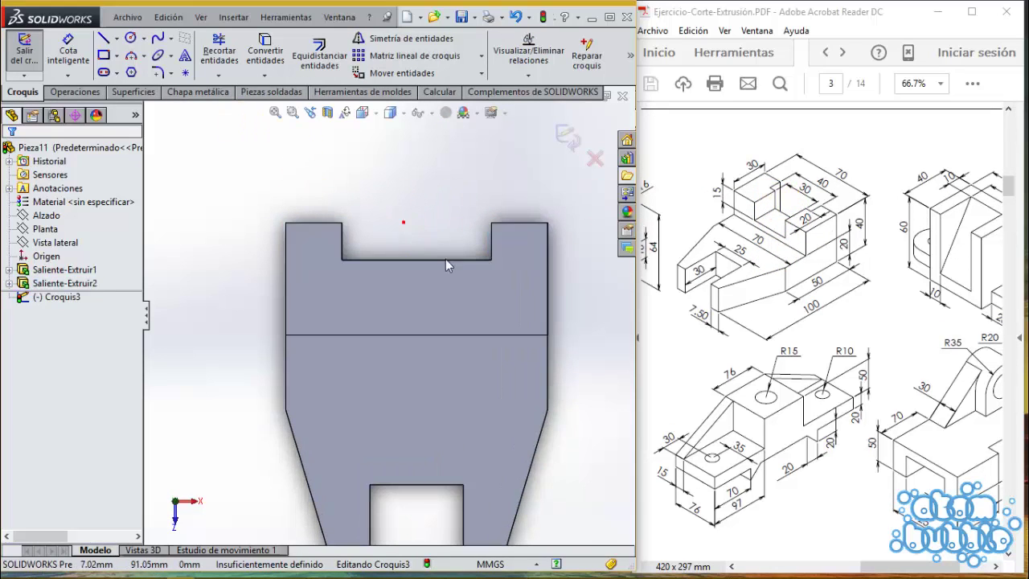
left_click(116, 56)
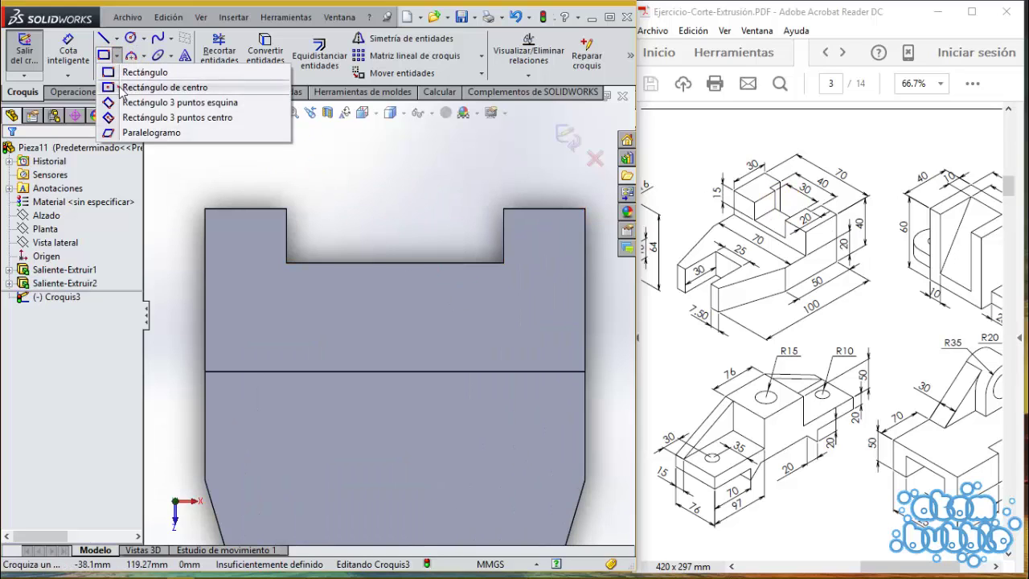
left_click(118, 87)
left_click(394, 261)
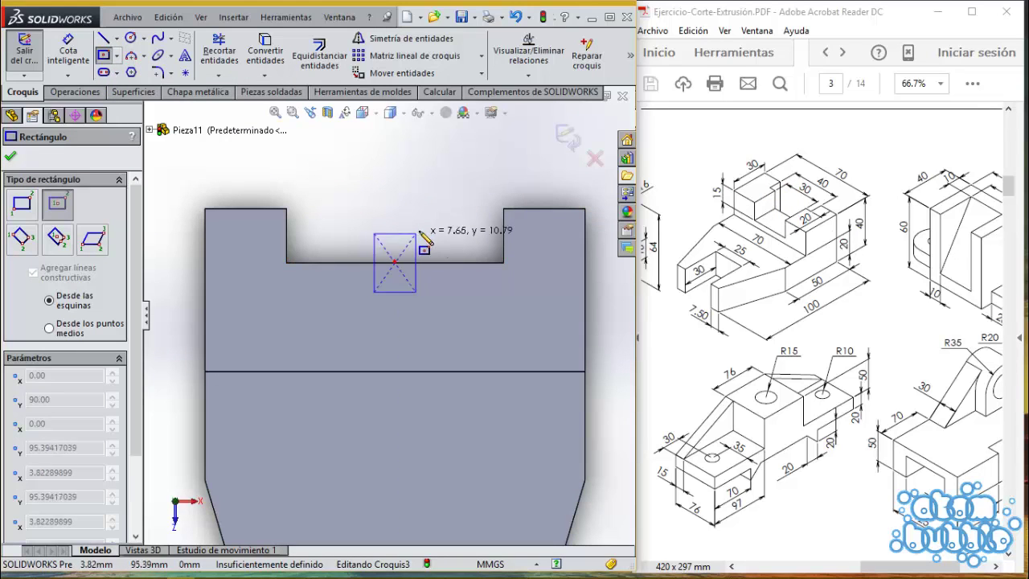
left_click(474, 214)
key("Escape")
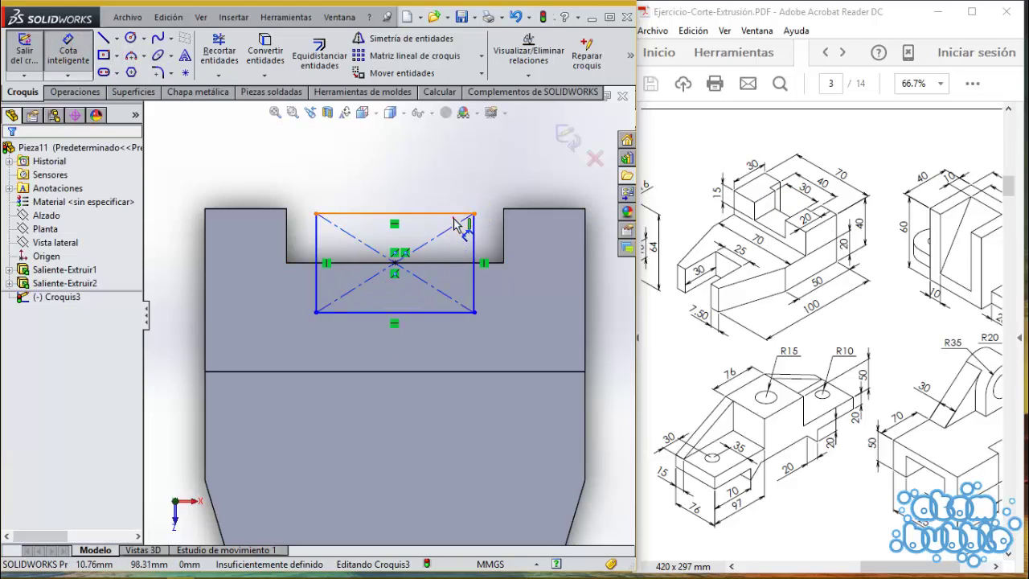
left_click(454, 217)
left_click(402, 173)
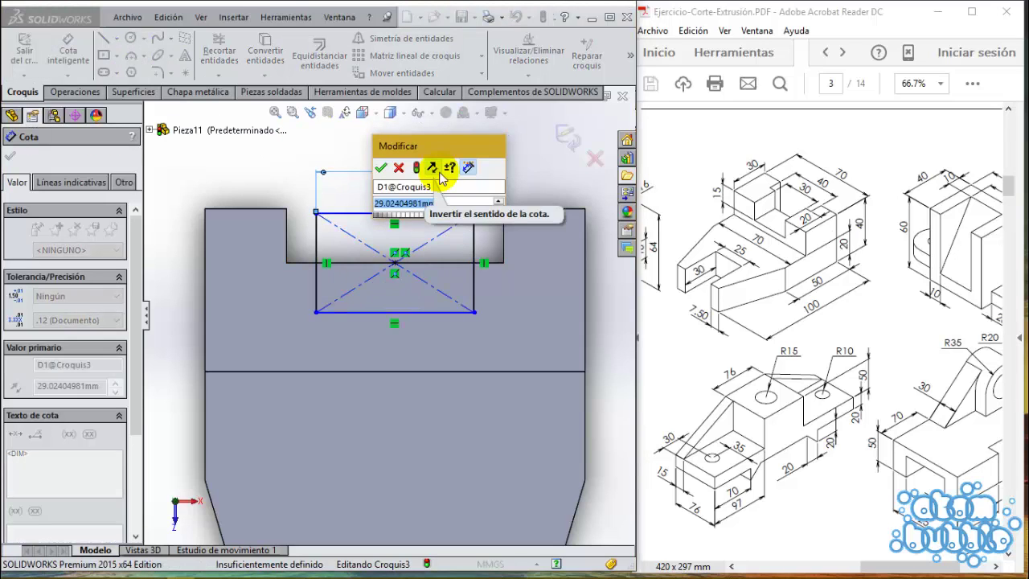
type("30")
key("Return")
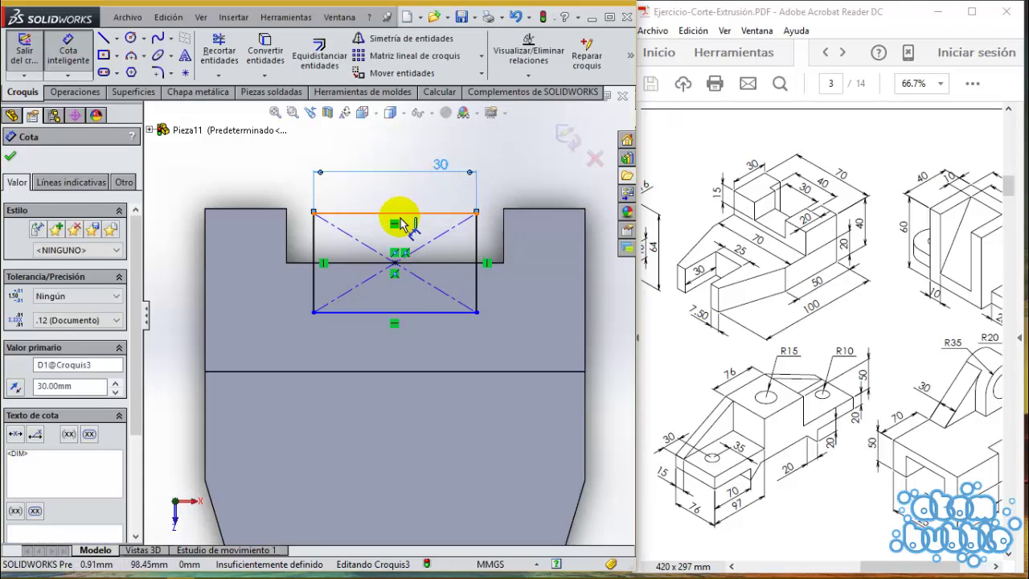
key("Escape")
Step: Make the rectangle's bottom edge collinear with the block's lower edge
left_click(420, 312)
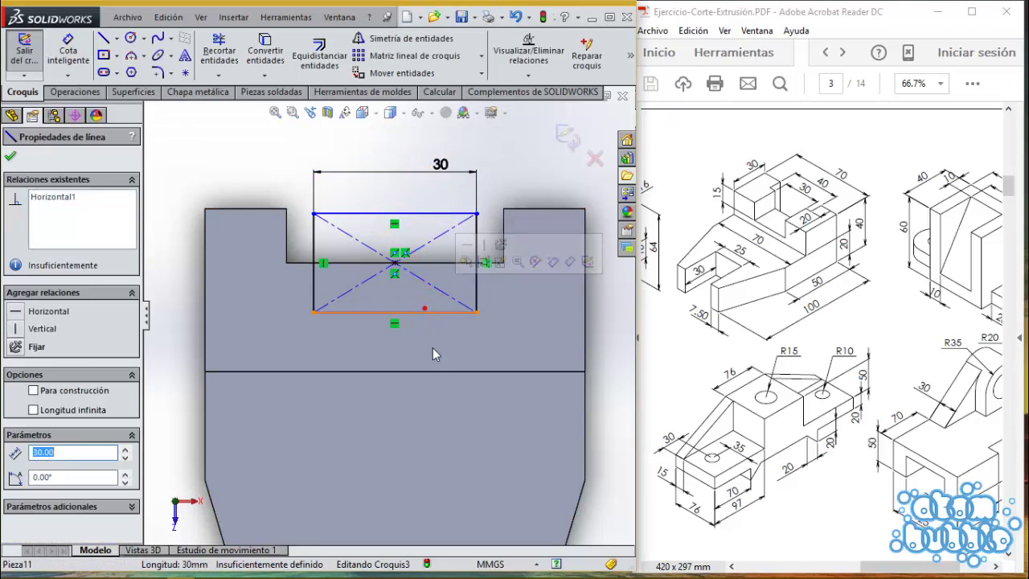
left_click(472, 375, "ctrl")
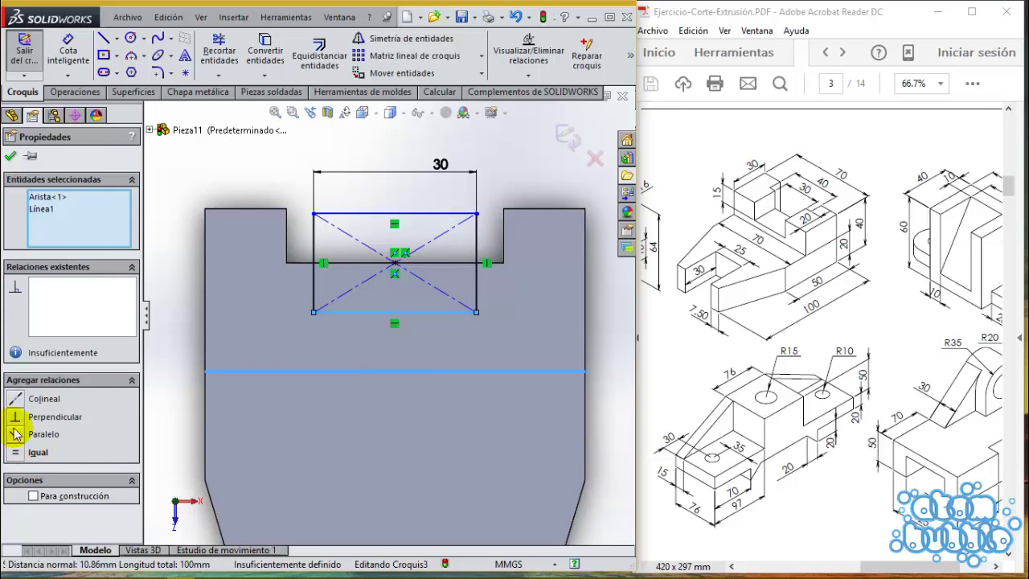
left_click(27, 399)
left_click(211, 158)
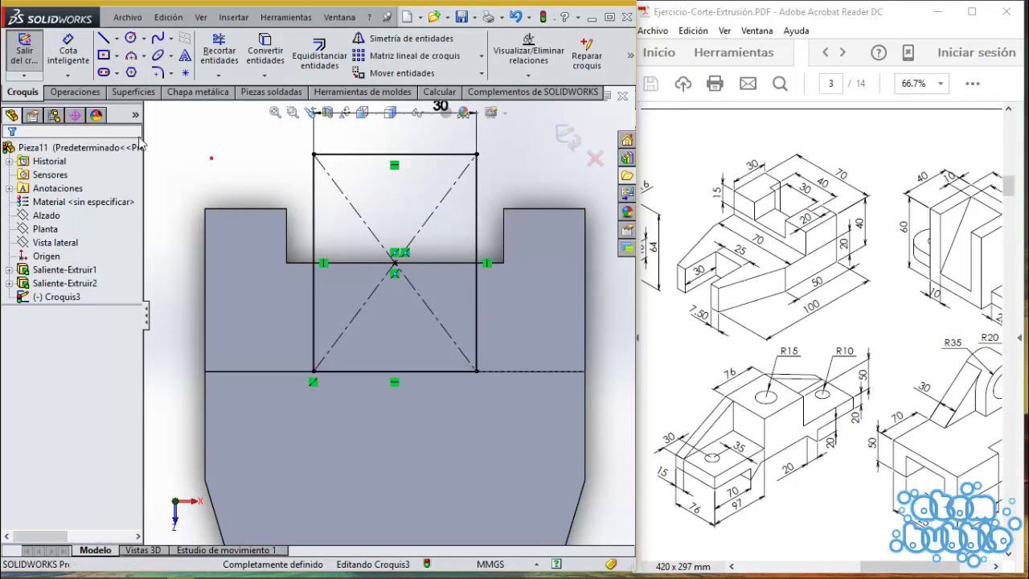
left_click(71, 94)
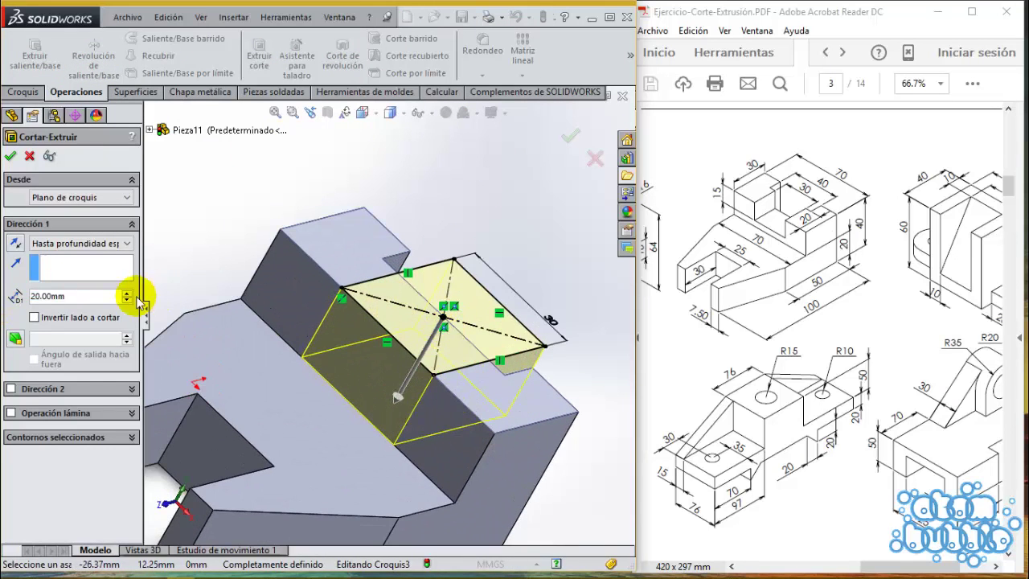
Step: Cut 15 mm deep through the raised block and show the part in isometric view
type("15")
key("Return")
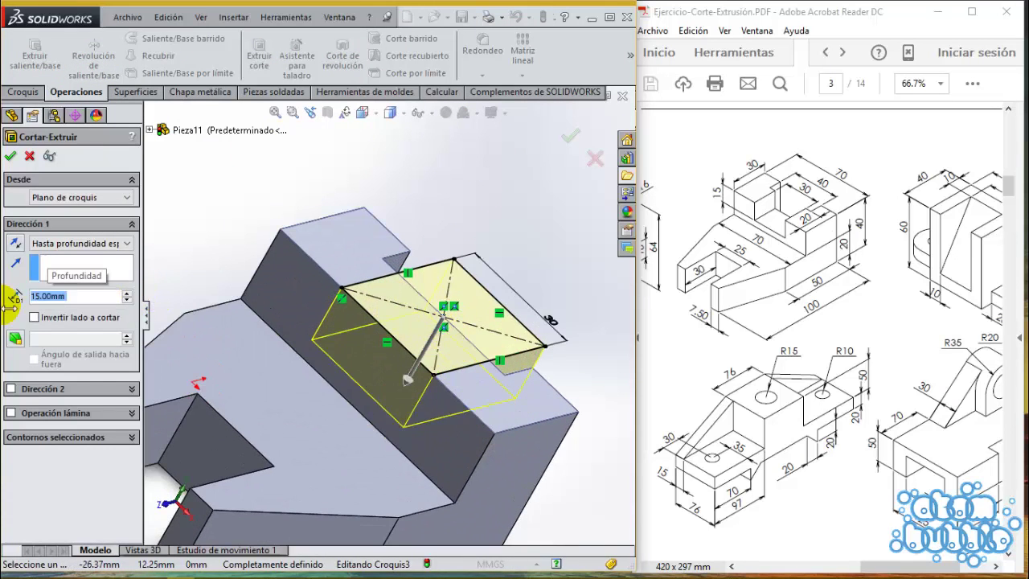
left_click(9, 156)
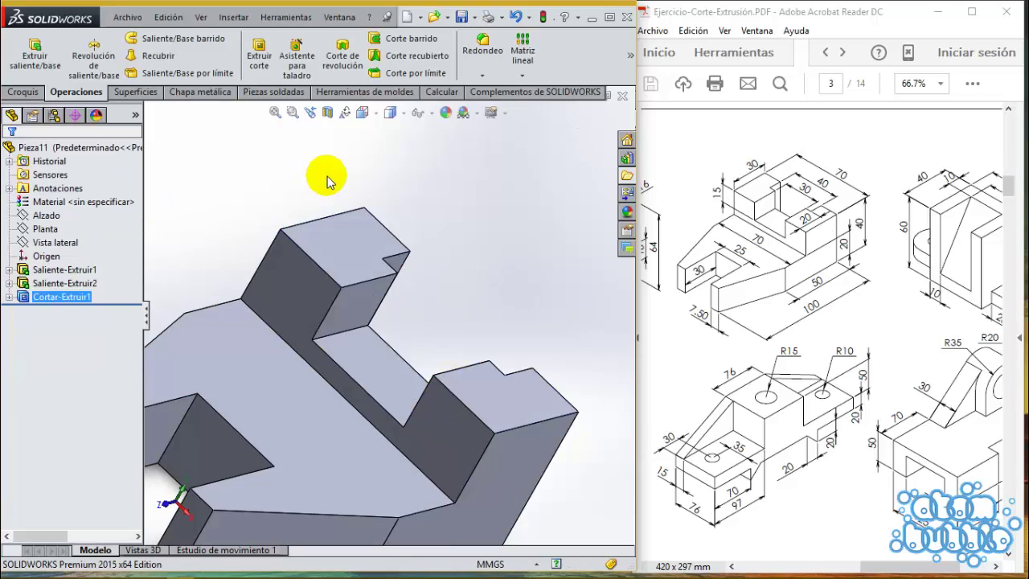
key("space")
left_click(117, 446)
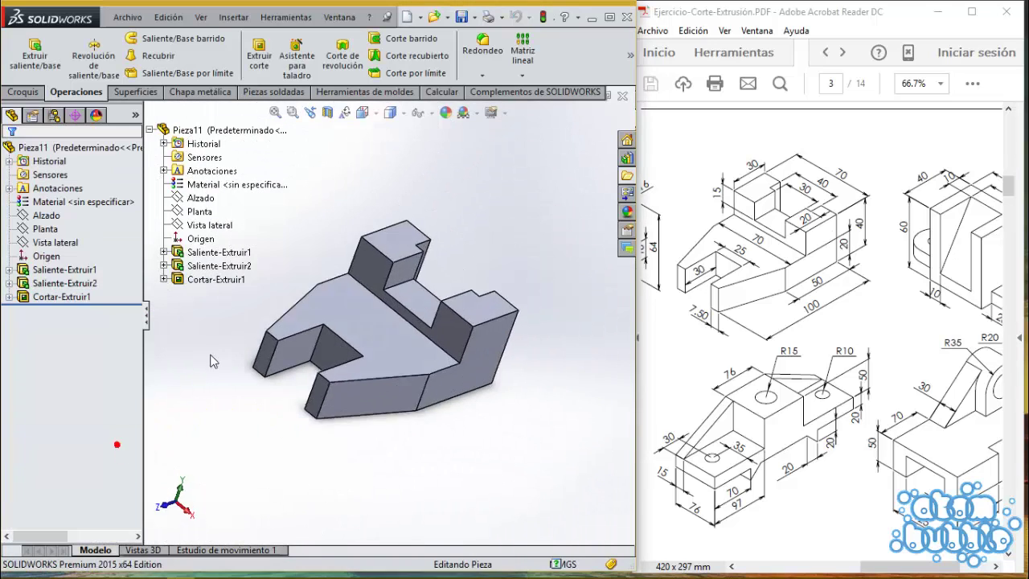